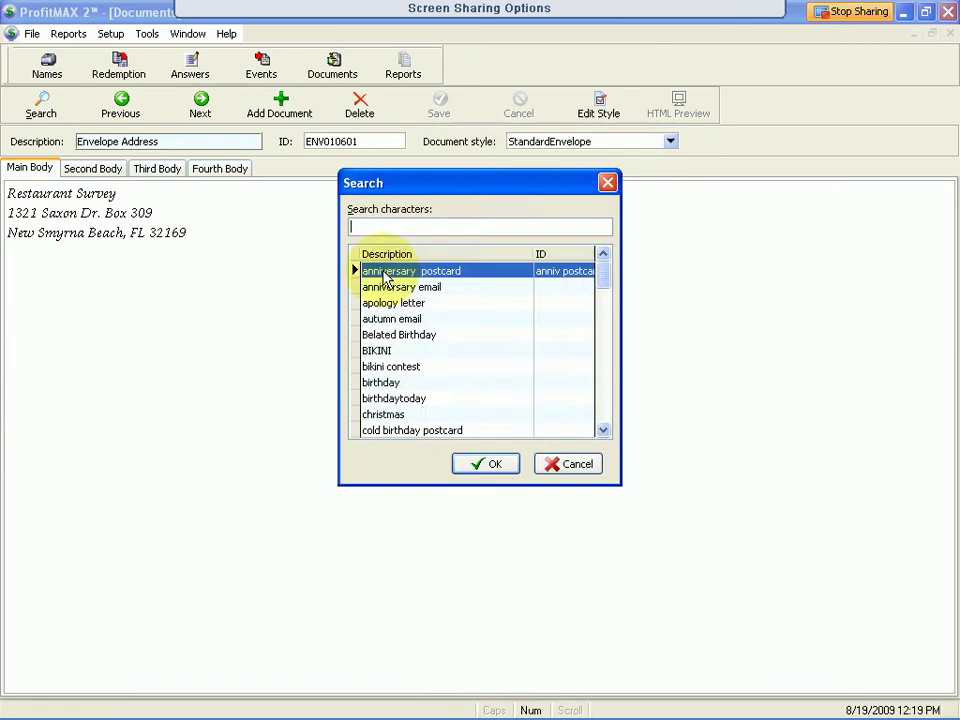
Open the anniversary postcard document and review the text in its main, second, third and fourth bodies
double_click(385, 277)
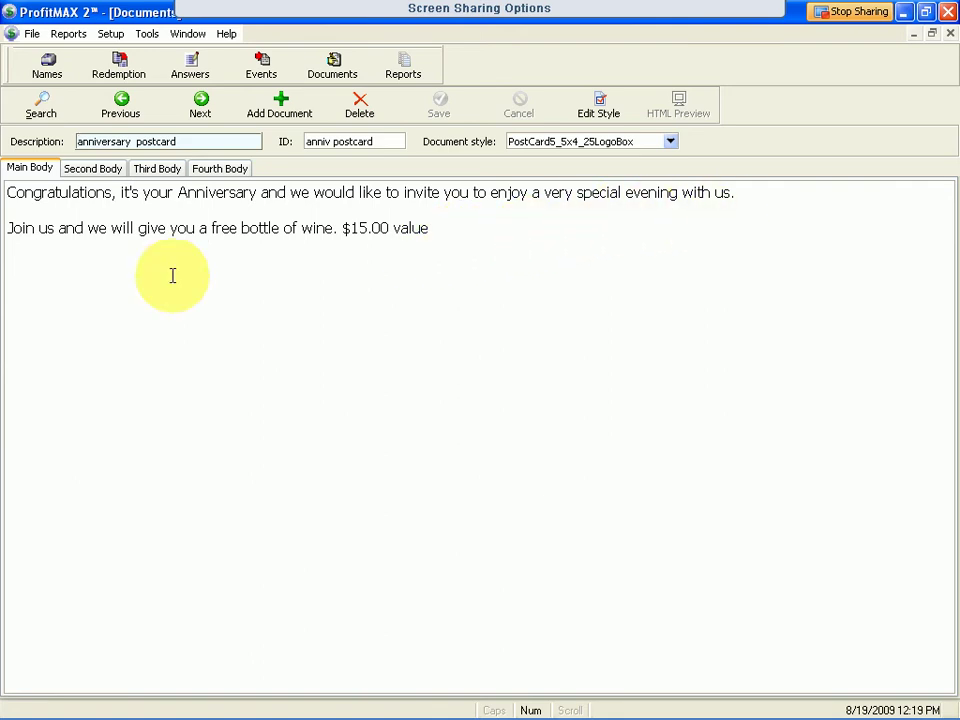
left_click(92, 172)
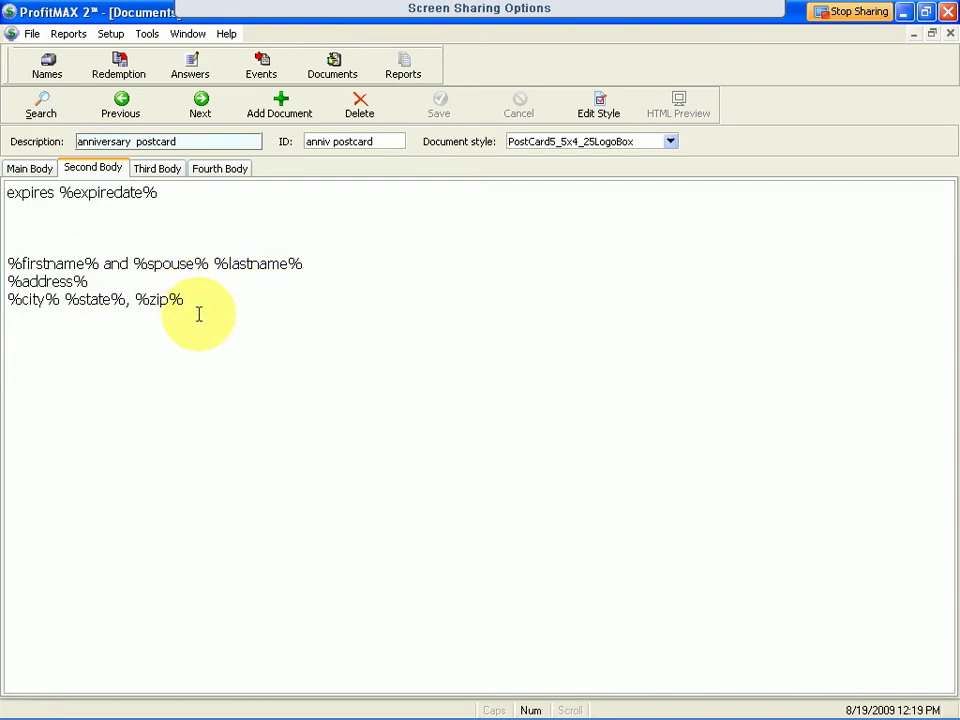
left_click(156, 172)
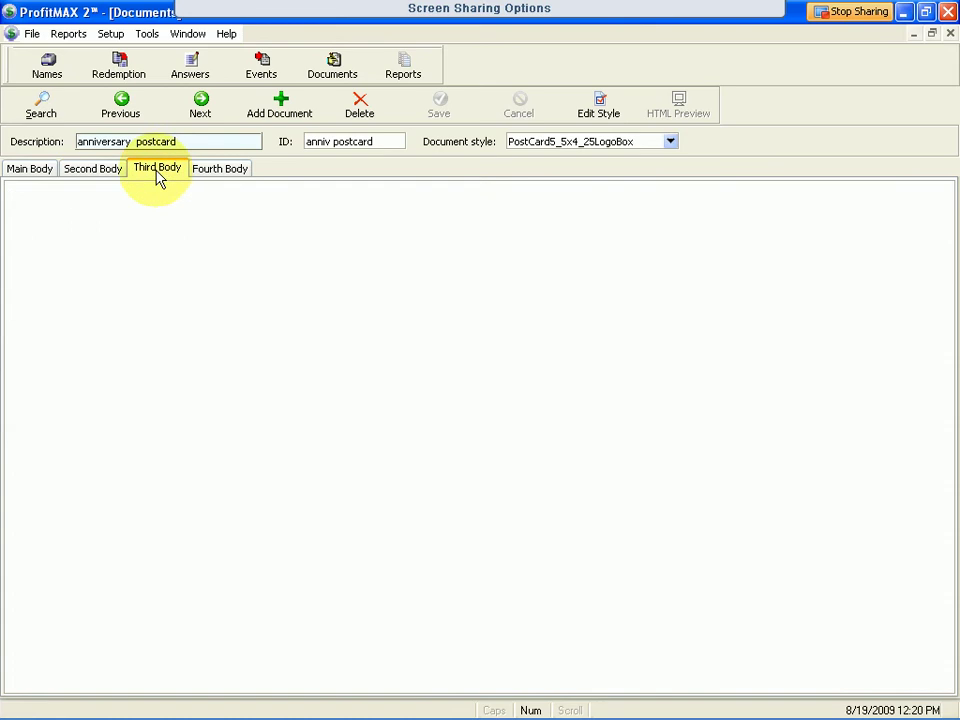
left_click(209, 173)
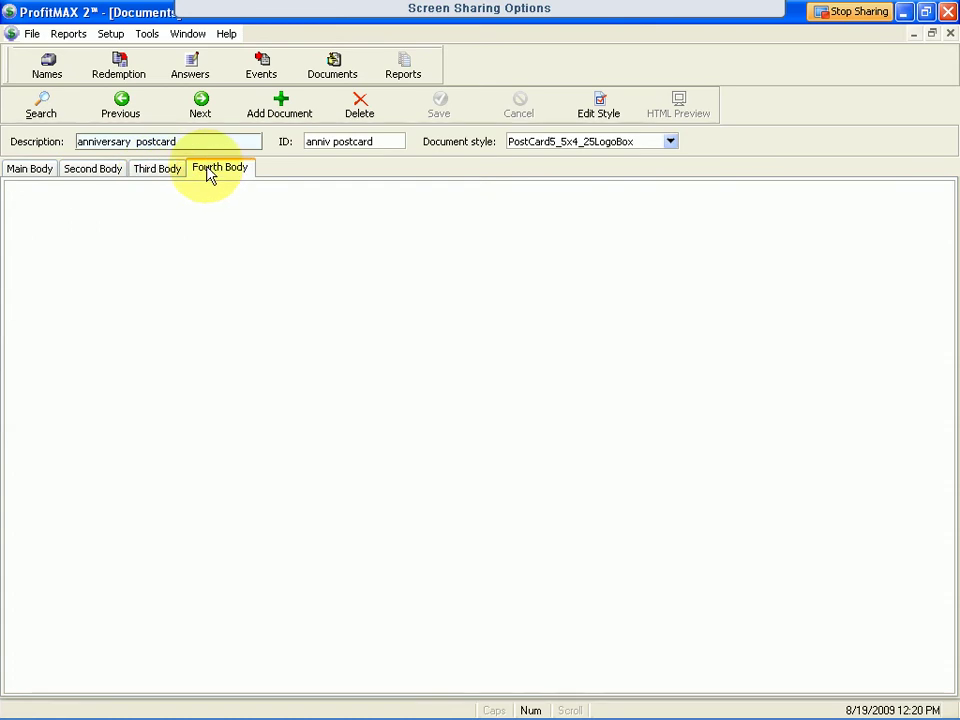
left_click(90, 172)
left_click(30, 170)
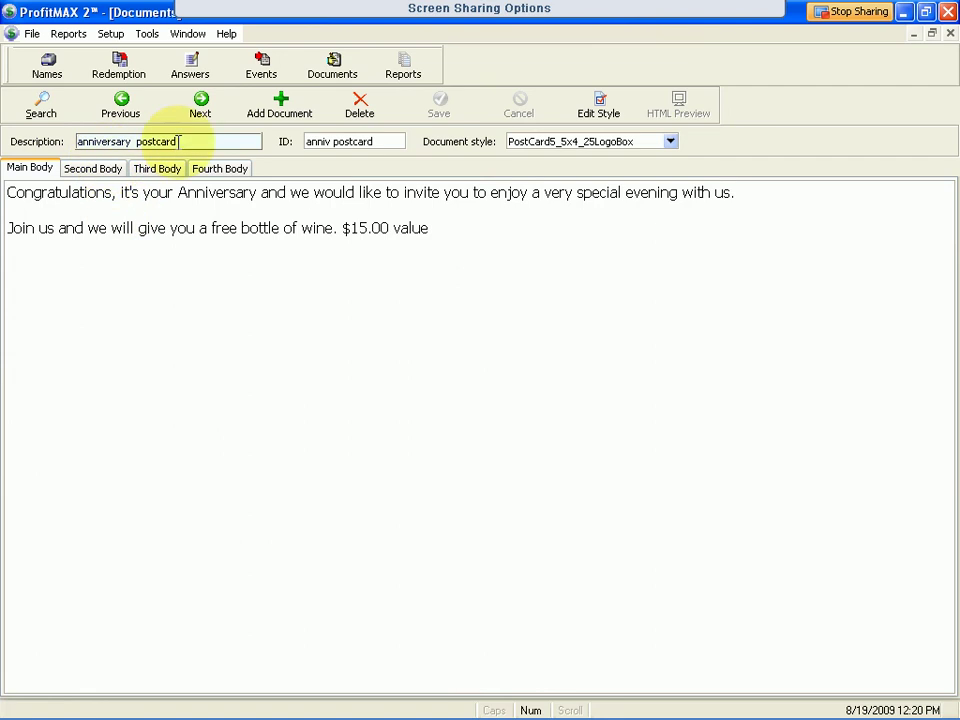
Check the postcard's description and ID and look through the available document styles, keeping PostCard5_5x4_25LogoBox
left_click_drag(180, 141, 66, 141)
left_click_drag(386, 141, 302, 142)
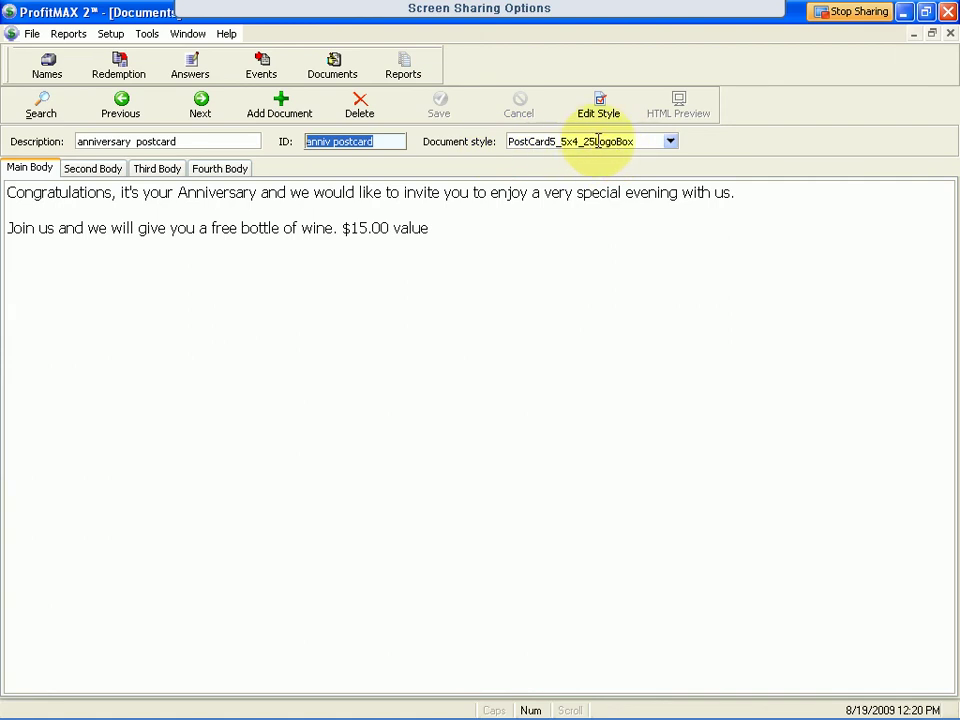
left_click(670, 143)
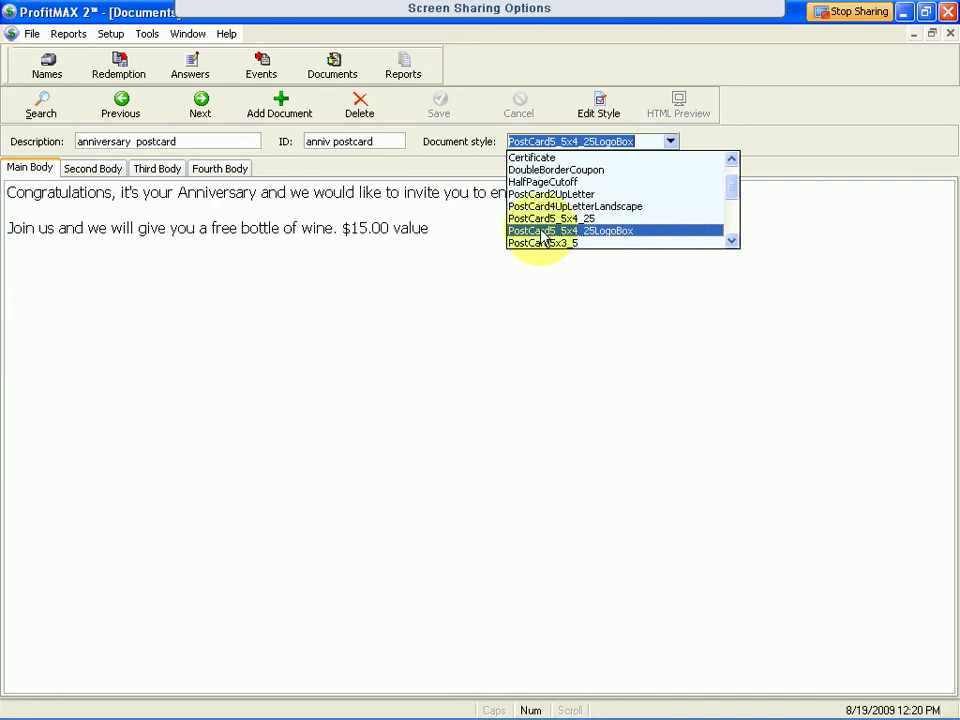
left_click_drag(731, 189, 733, 200)
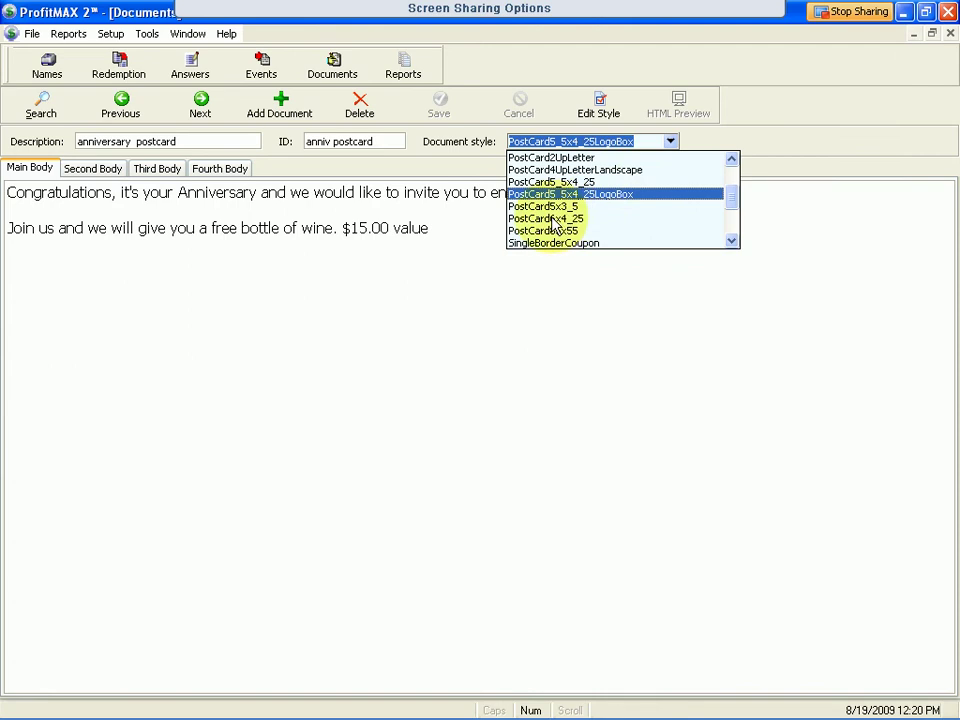
left_click(733, 234)
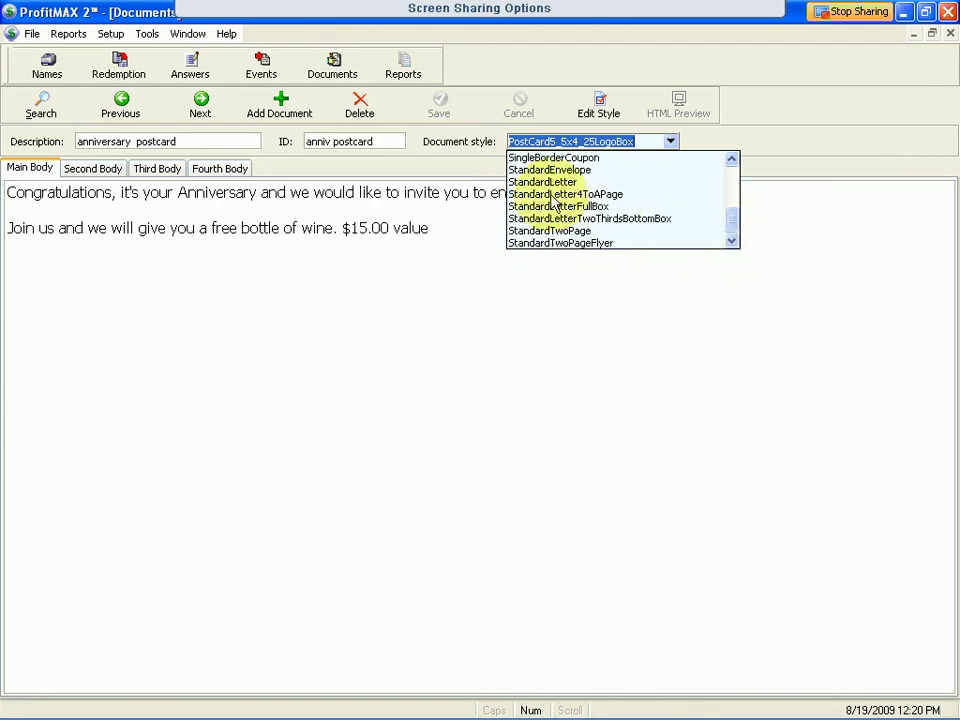
left_click(737, 147)
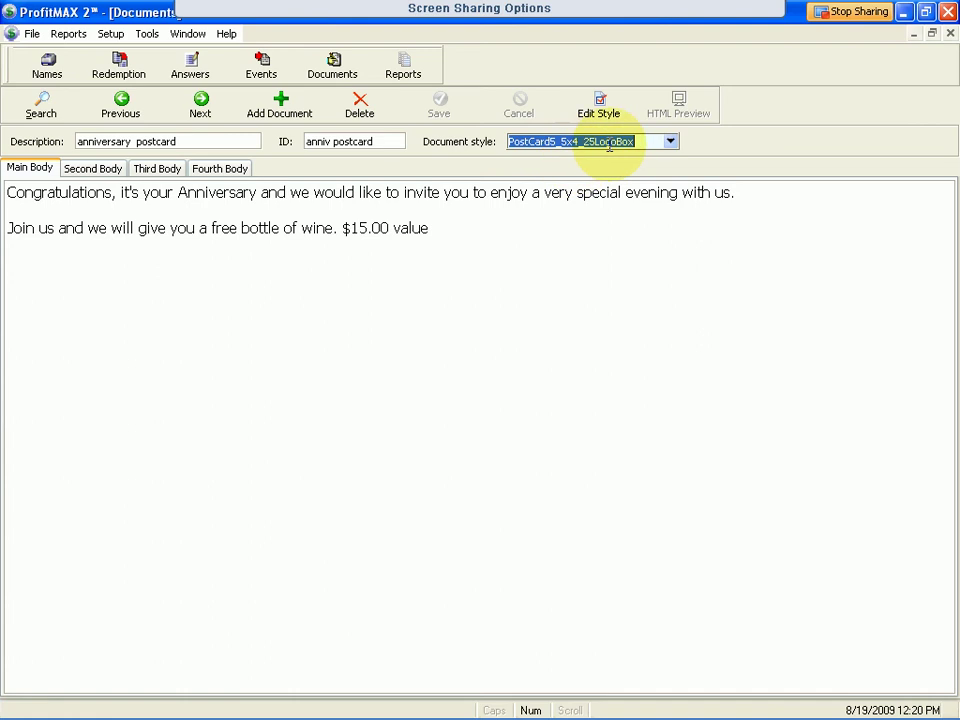
left_click(542, 240)
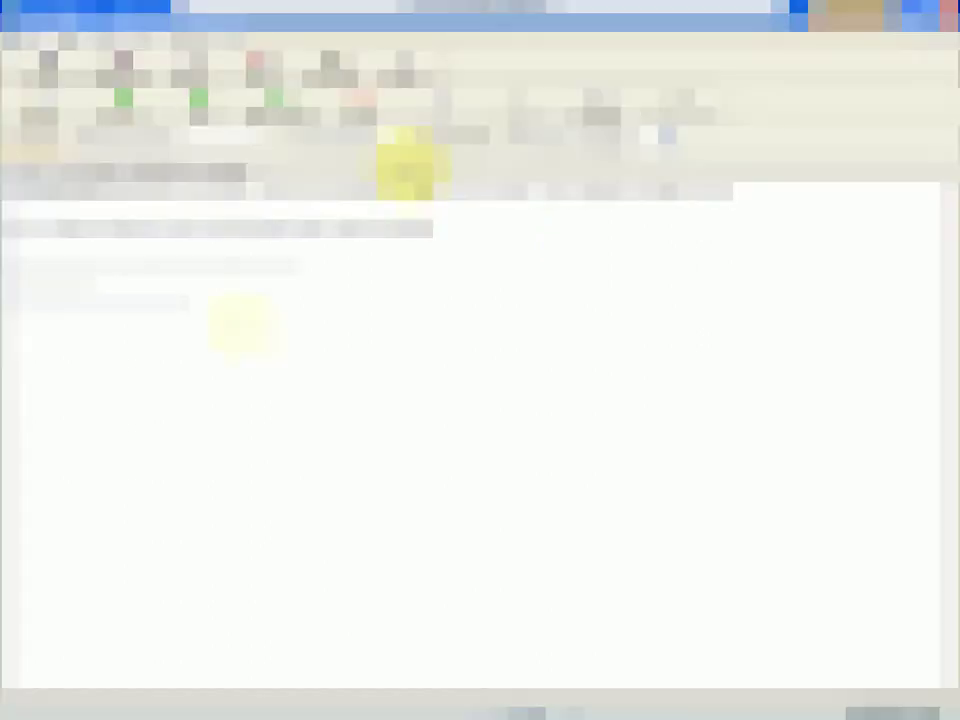
Open the postcard's second body for rich text editing and make the "expires %expiredate%" line bold at size 14
right_click(240, 326)
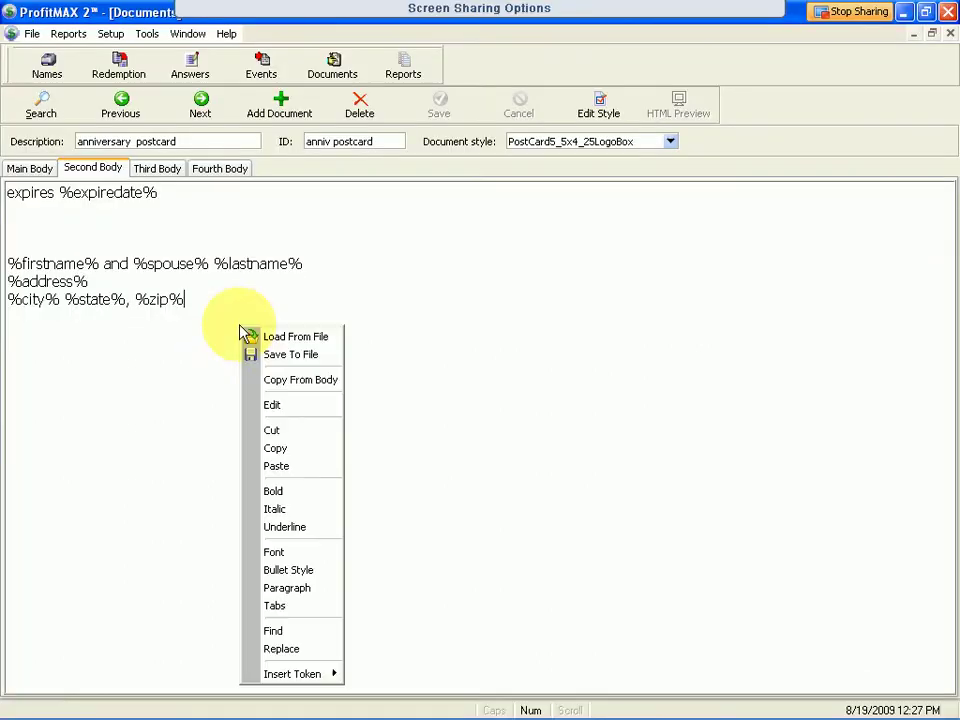
left_click(274, 405)
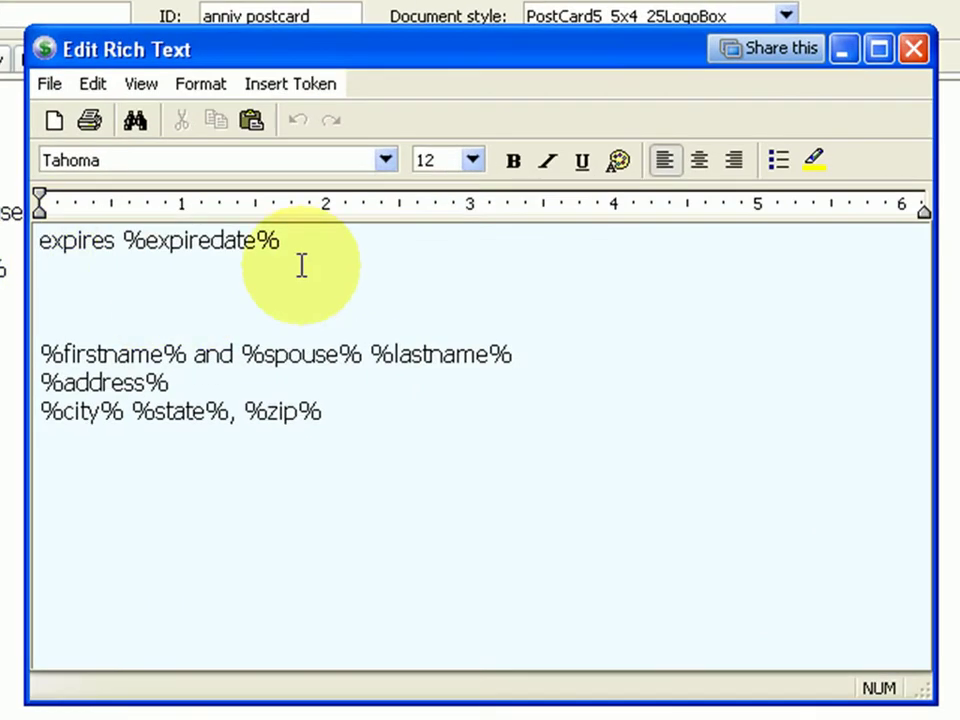
left_click_drag(284, 240, 40, 236)
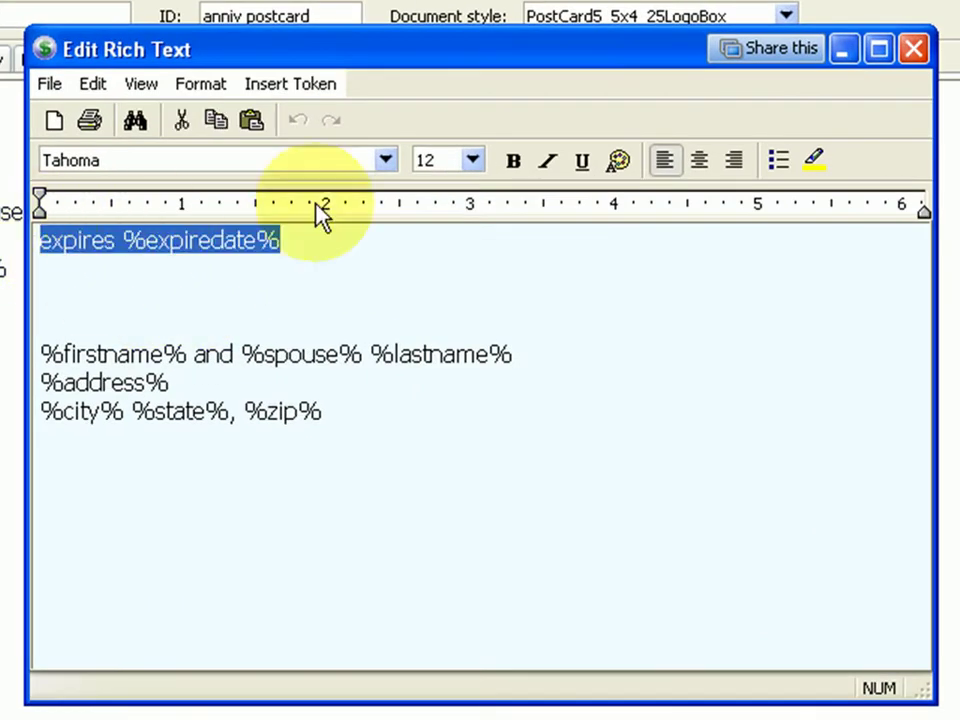
left_click(473, 166)
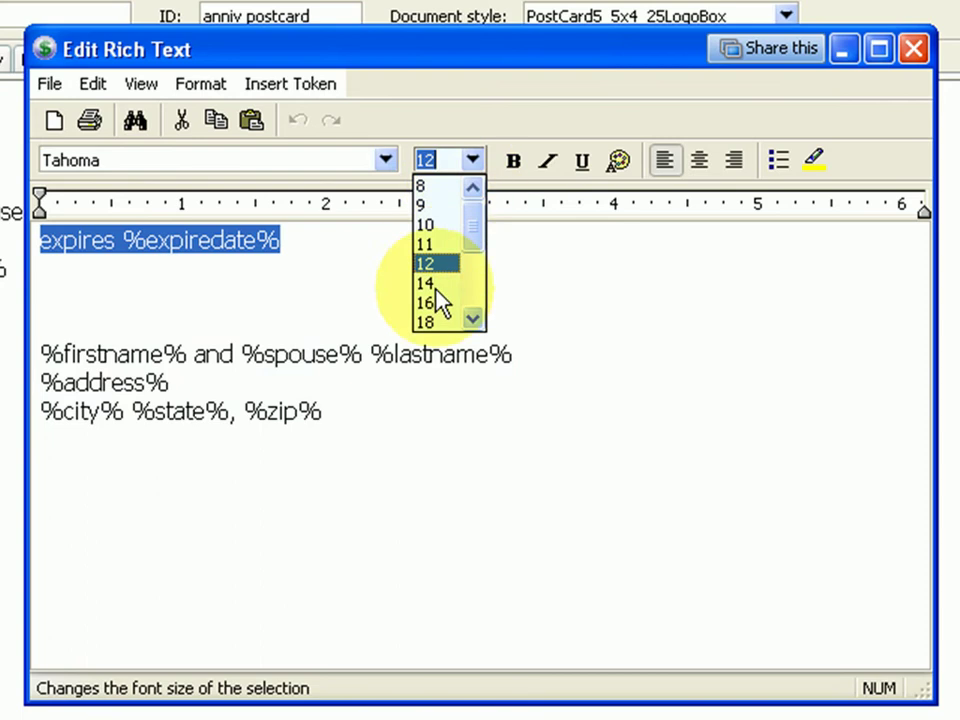
left_click(431, 284)
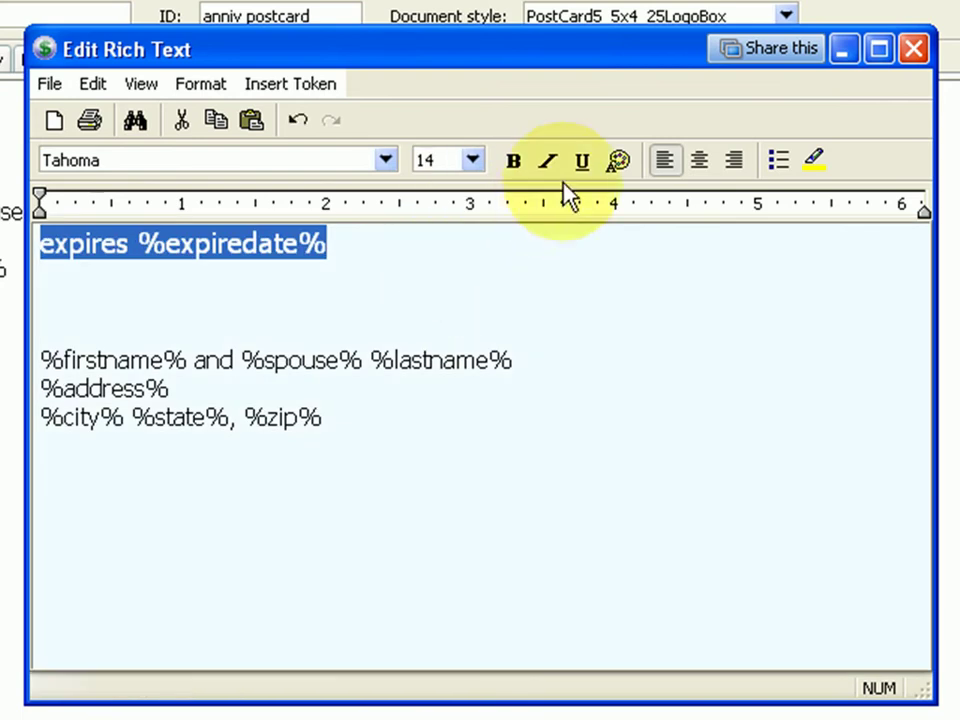
Color the "expires %expiredate%" line red, then close the rich text editor and save the changes
left_click(619, 162)
left_click(645, 398)
left_click(339, 309)
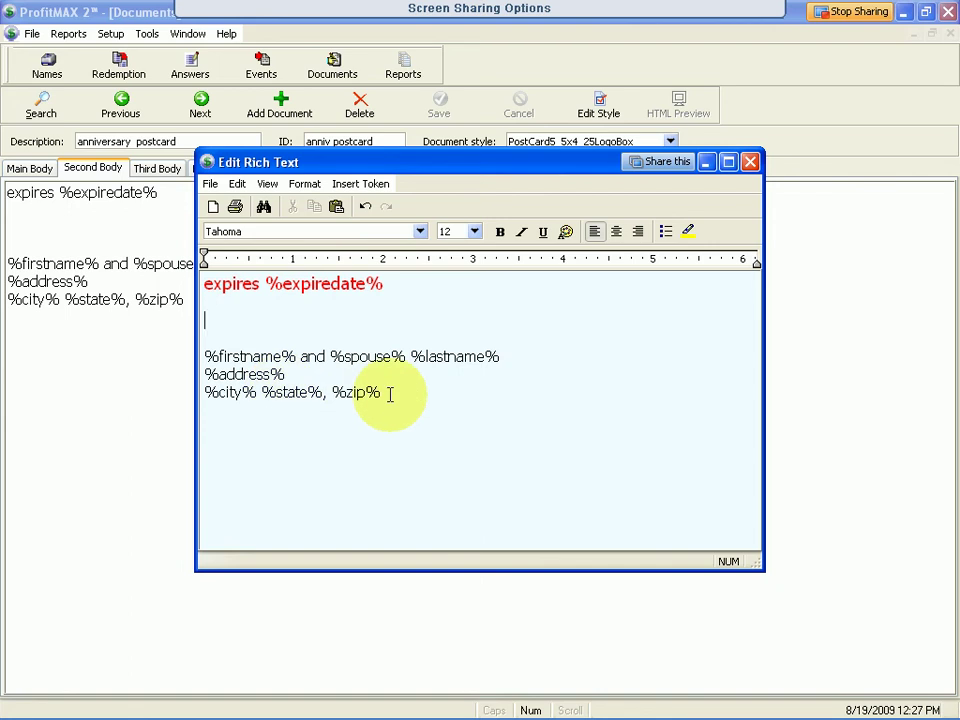
left_click(749, 162)
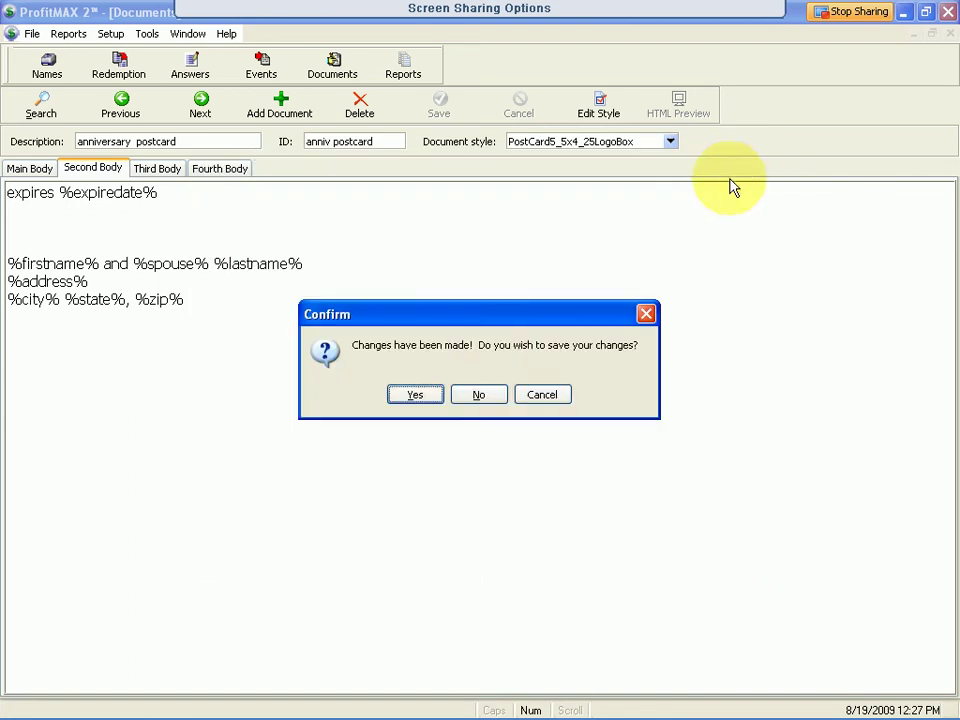
left_click(416, 396)
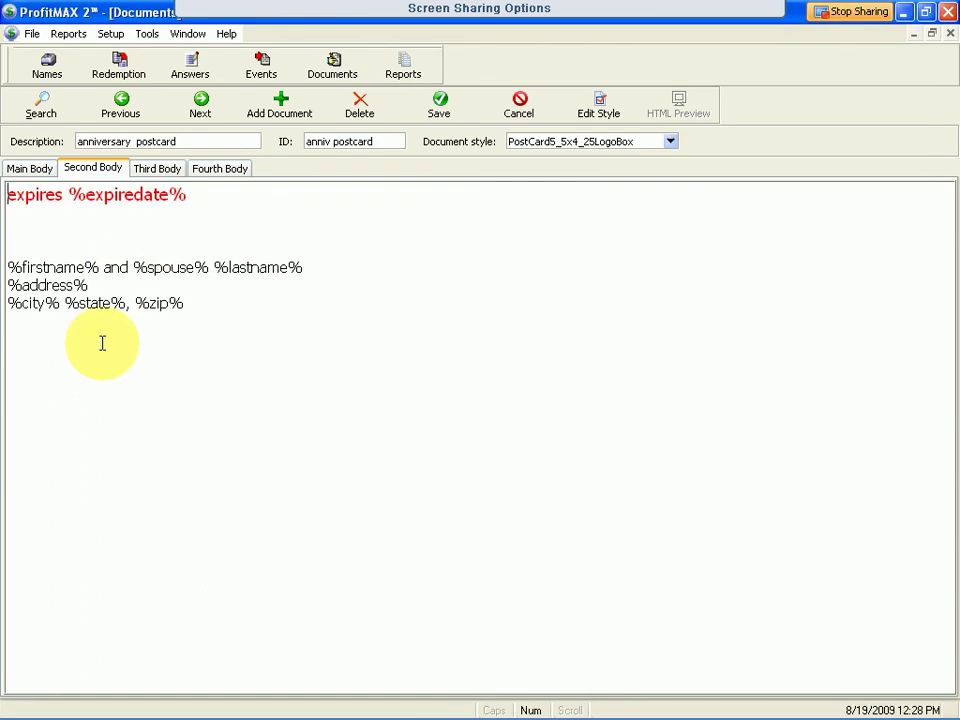
View the list of tokens that can be inserted into the second body without adding one
right_click(270, 328)
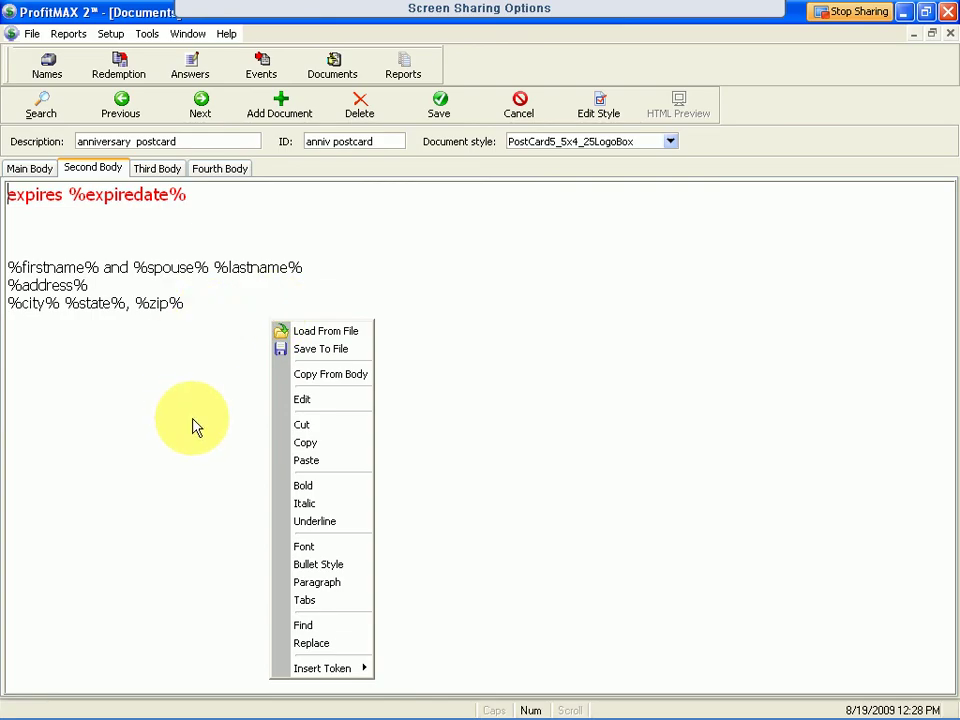
mouse_move(312, 670)
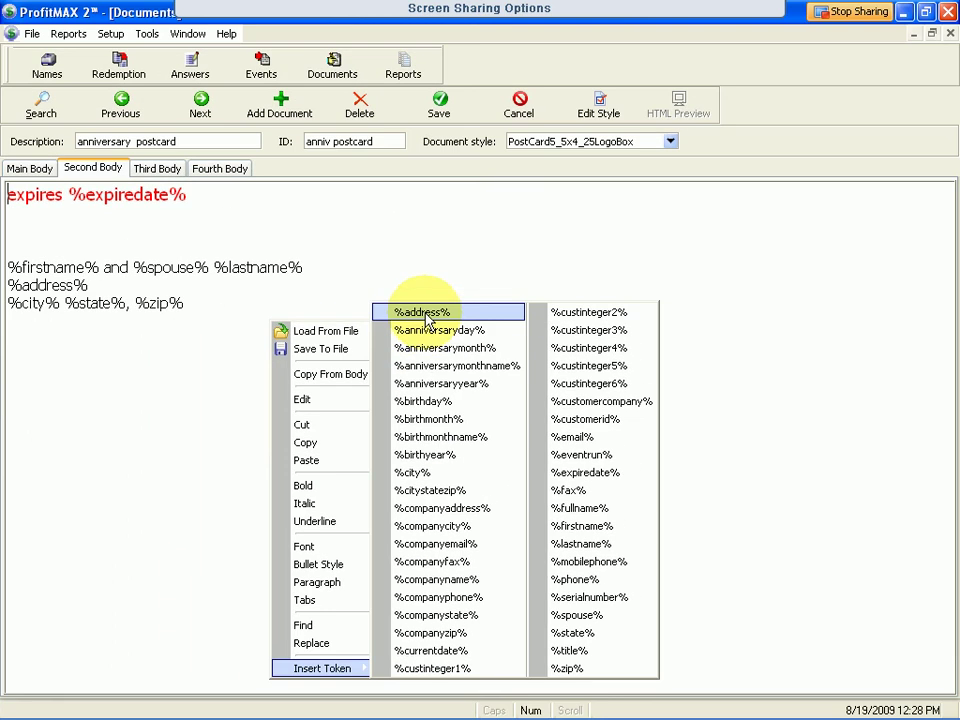
left_click(125, 334)
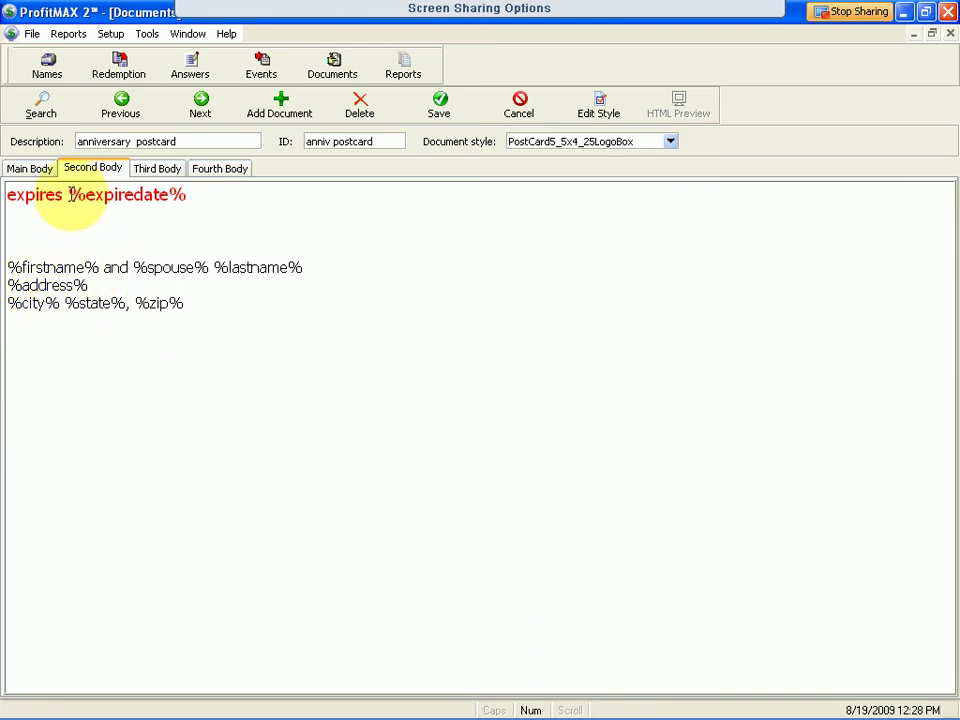
type(",")
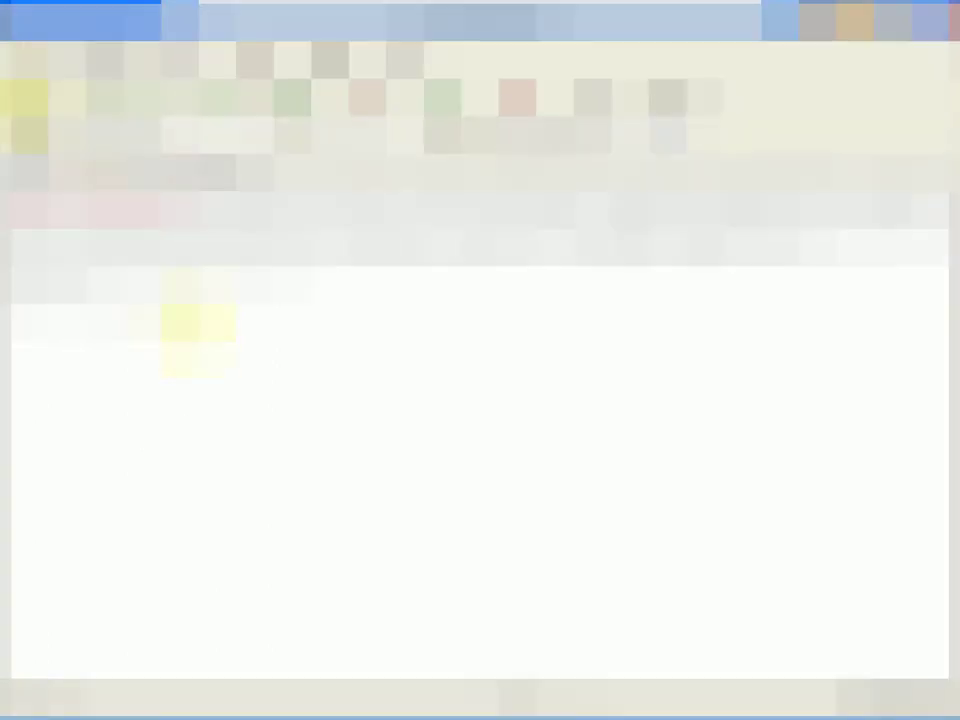
Look through the list of saved documents in the document search
left_click(32, 102)
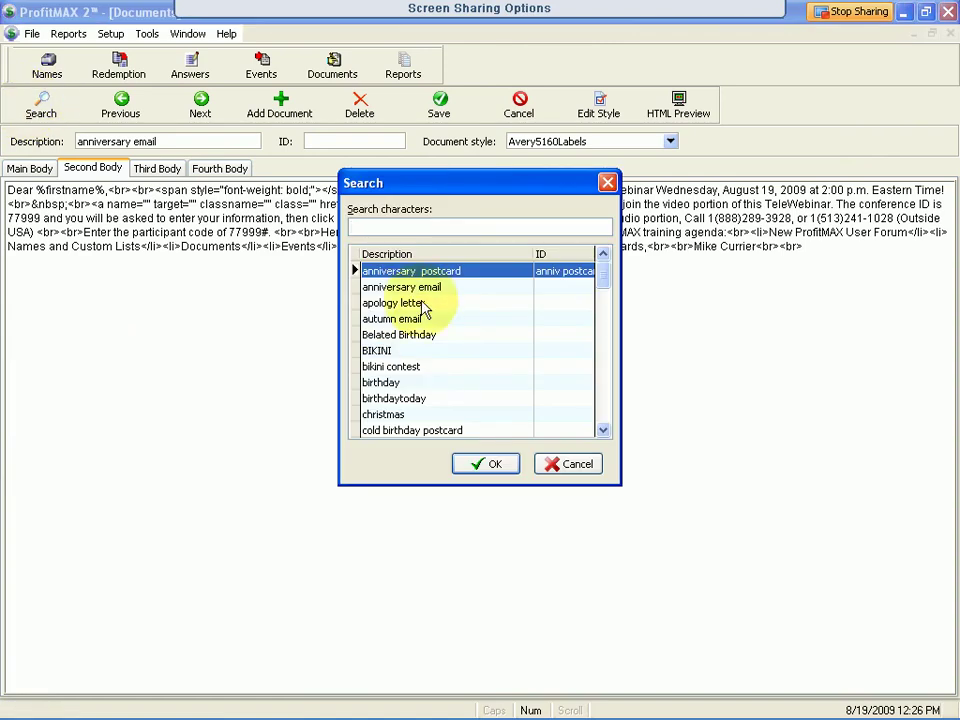
left_click(471, 367)
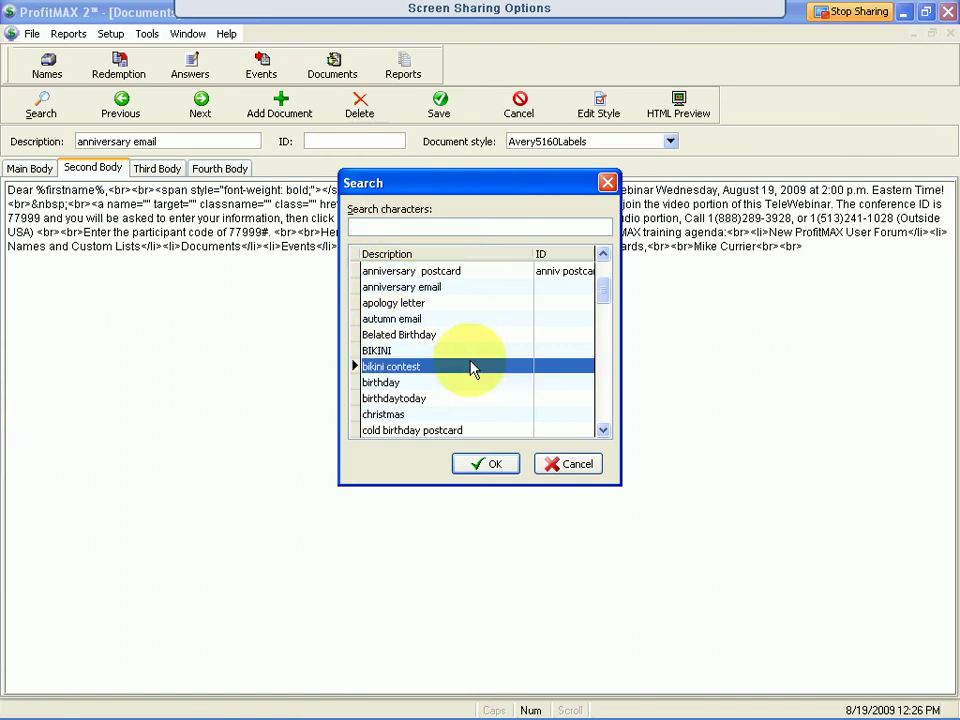
scroll(480, 391, "down", 11)
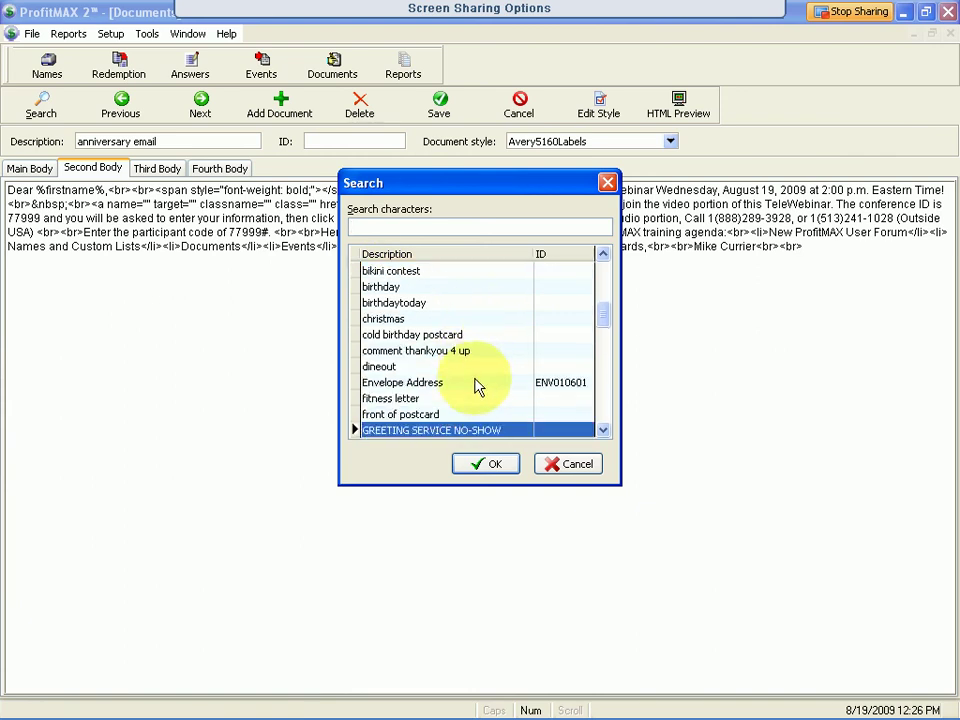
scroll(476, 381, "down", 2)
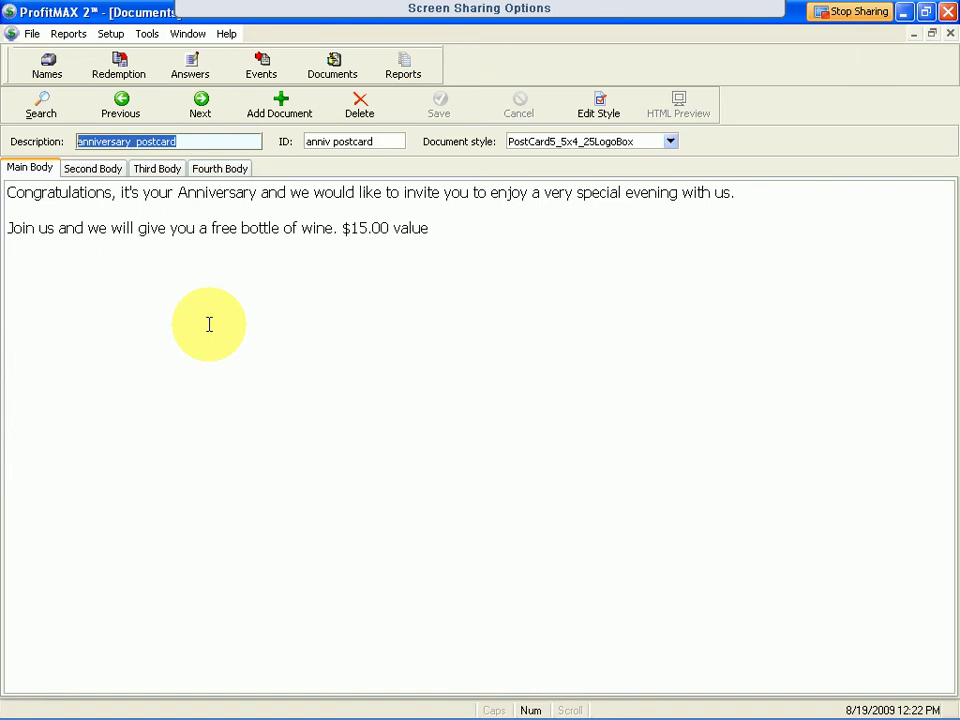
Move from the anniversary postcard to the anniversary email document and load the Golf2.rtf HTML template into its main body
left_click(201, 104)
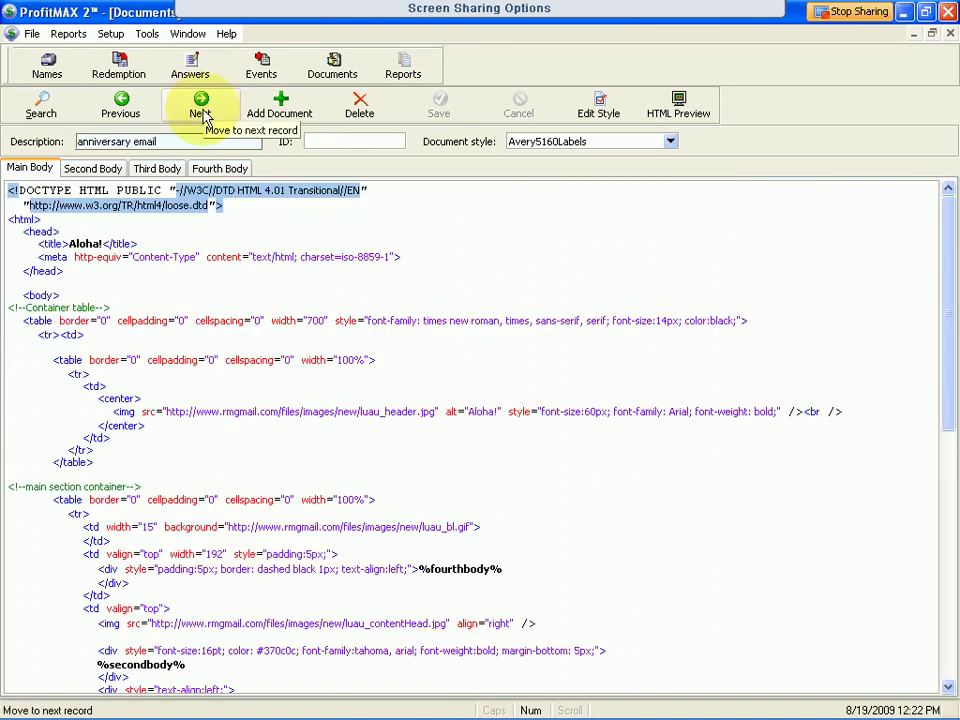
right_click(448, 247)
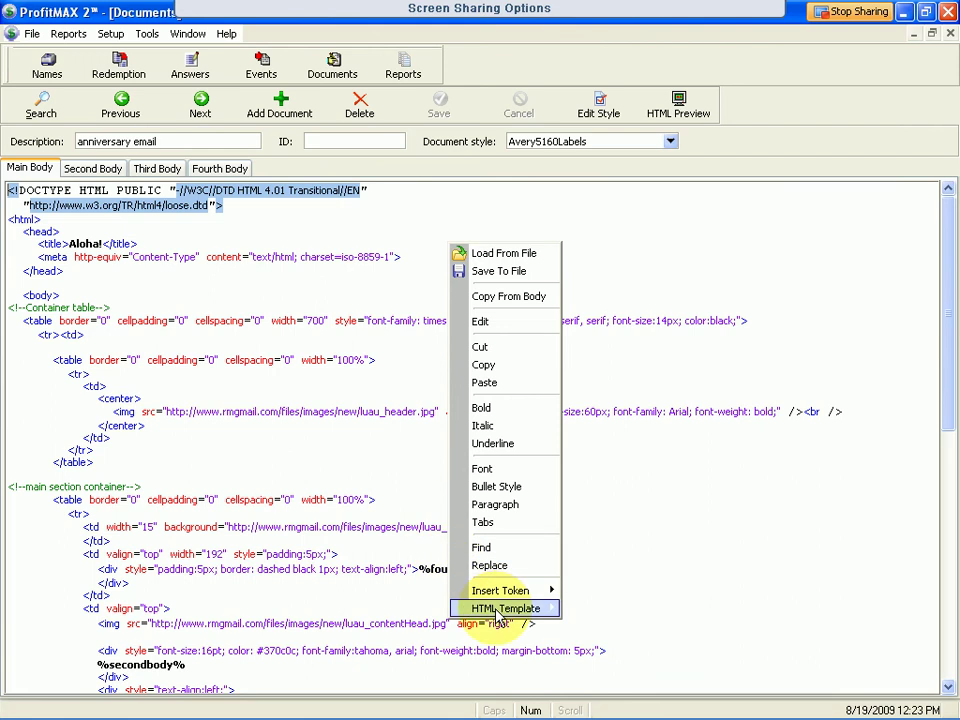
mouse_move(496, 613)
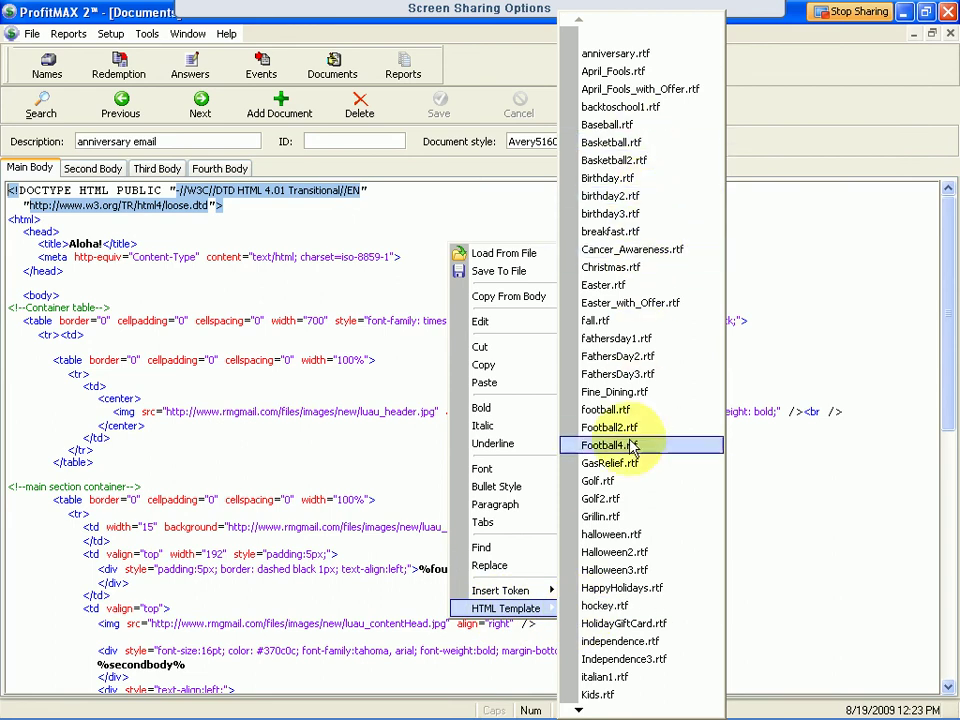
left_click(612, 497)
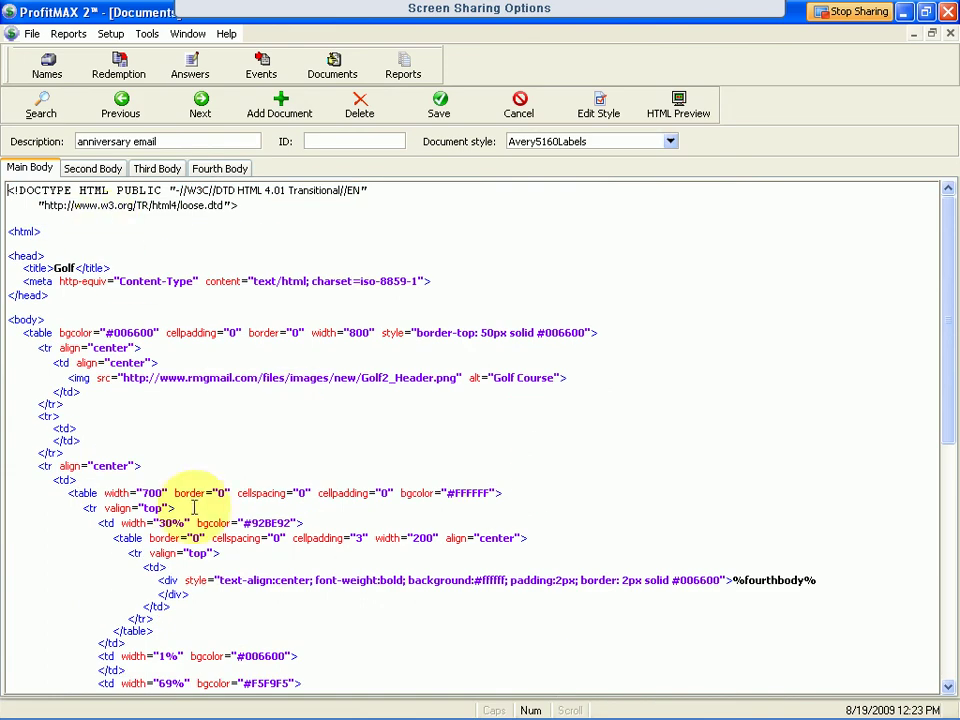
Examine where the %fourthbody%, %secondbody% and %thirdbody% placeholders sit in the golf template's HTML code
scroll(460, 645, "down", 7)
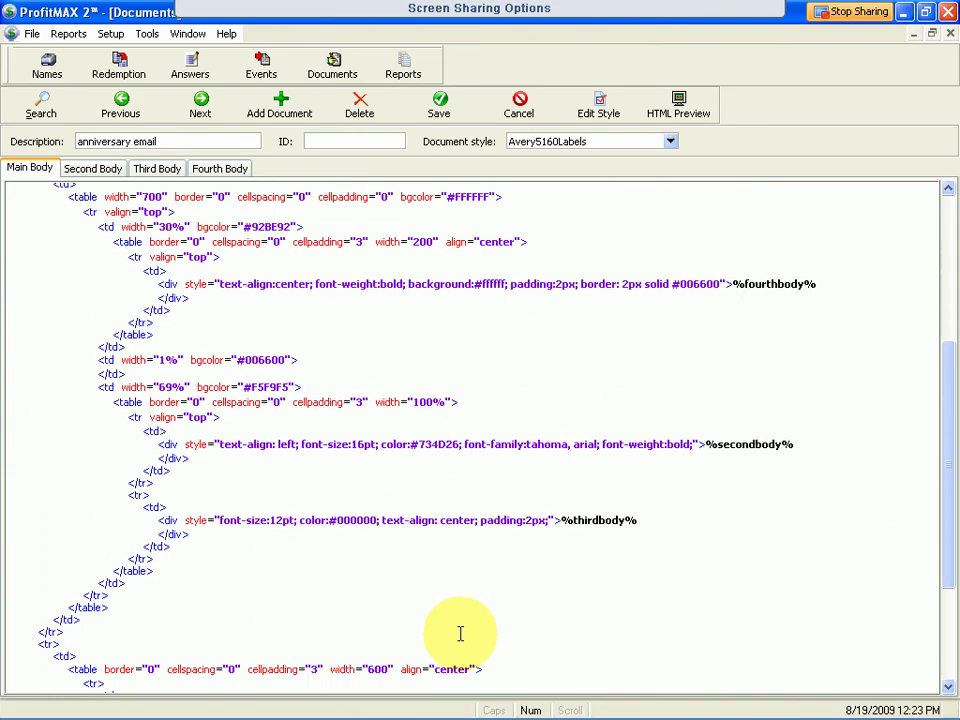
scroll(776, 422, "up", 1)
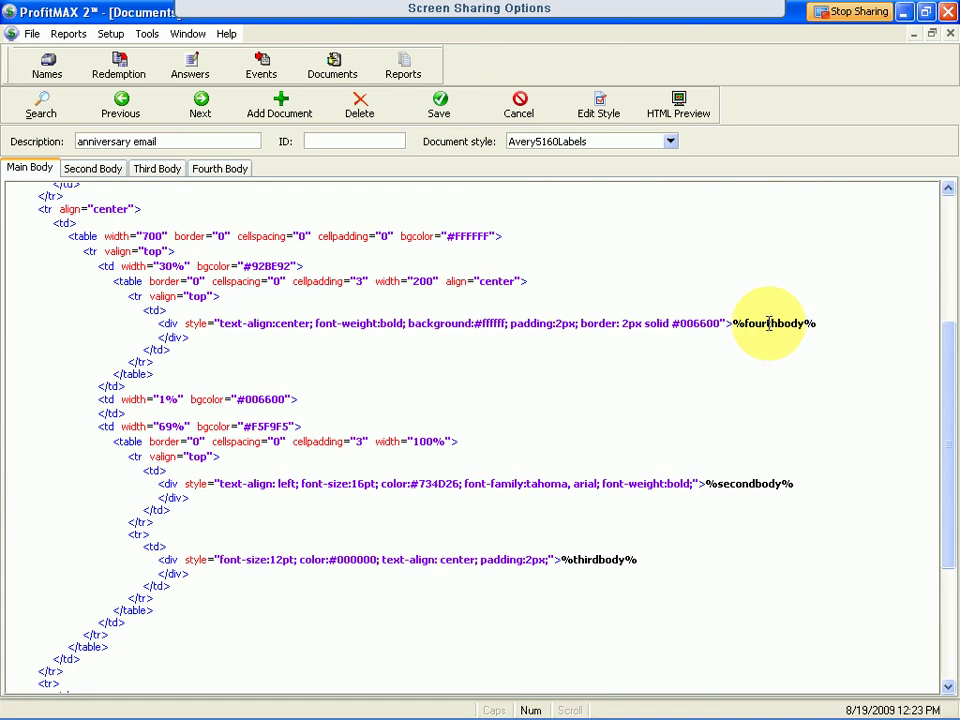
left_click_drag(761, 323, 803, 323)
left_click_drag(730, 484, 764, 484)
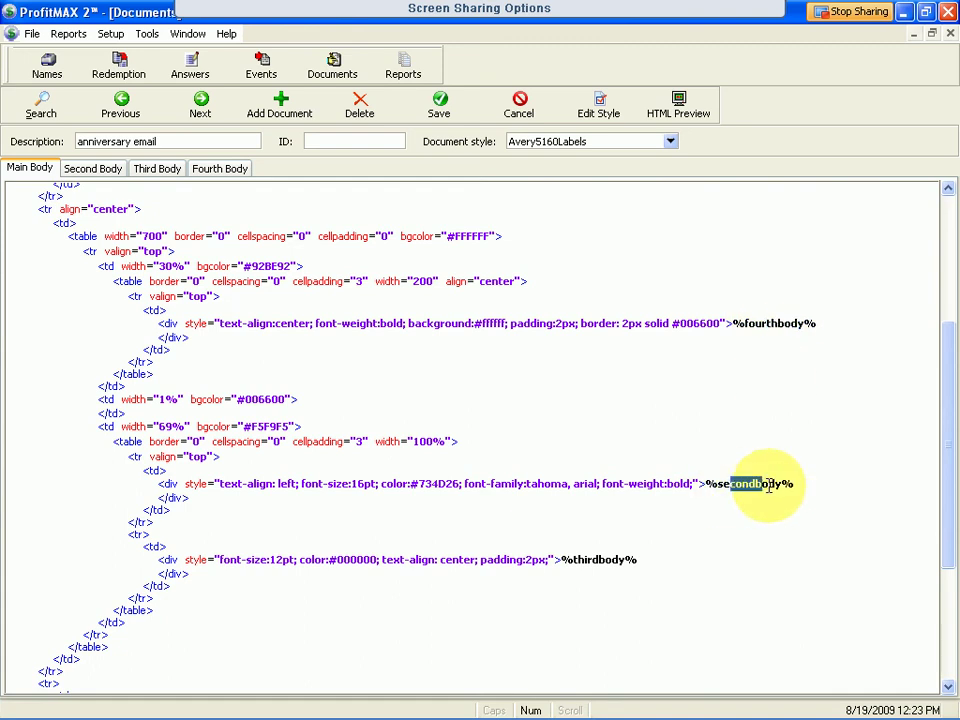
left_click_drag(574, 560, 619, 560)
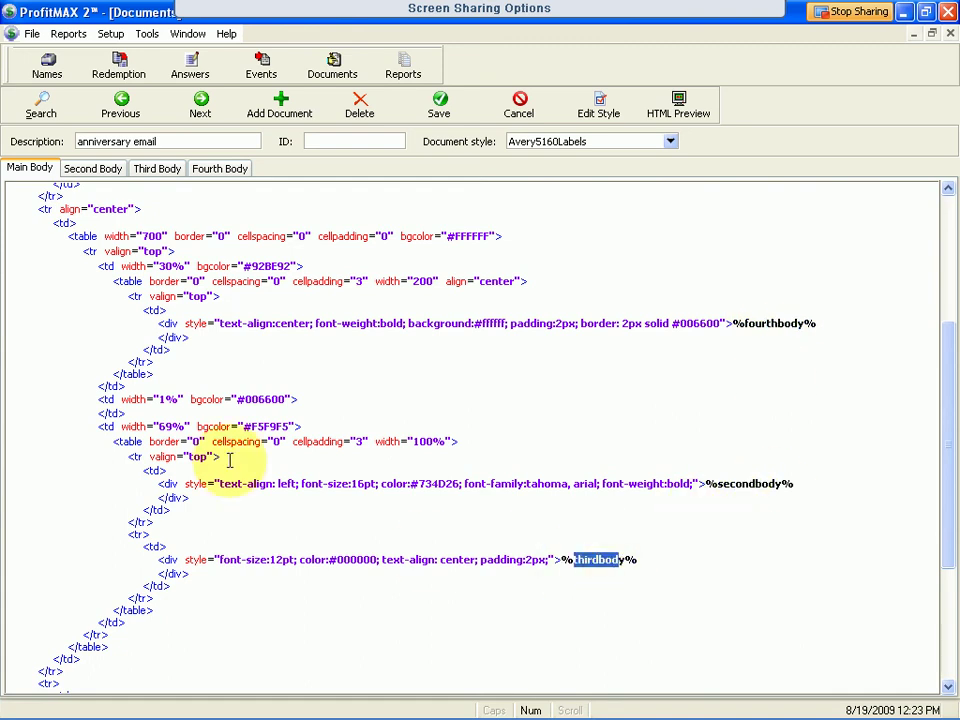
Review the contents of the anniversary email's second, third and fourth bodies
left_click(93, 170)
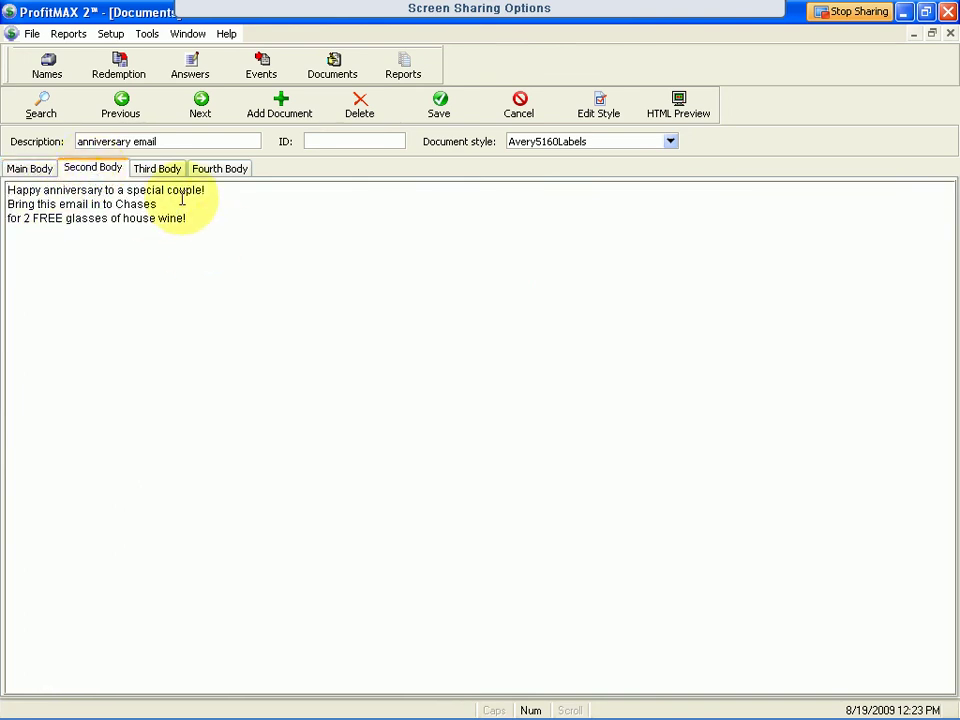
left_click(155, 170)
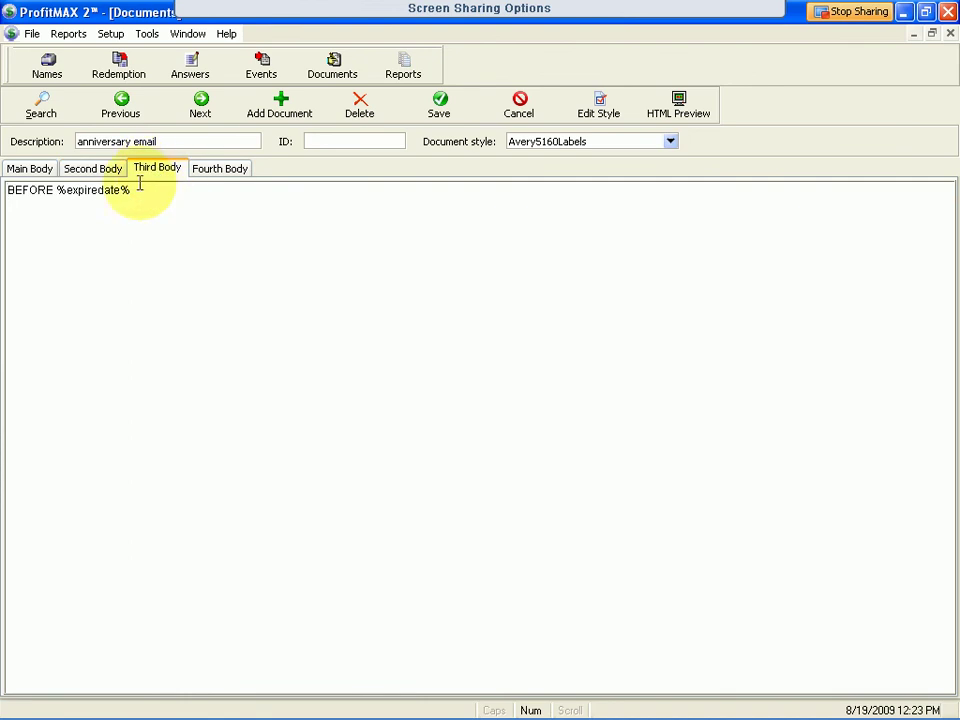
left_click_drag(131, 191, 7, 190)
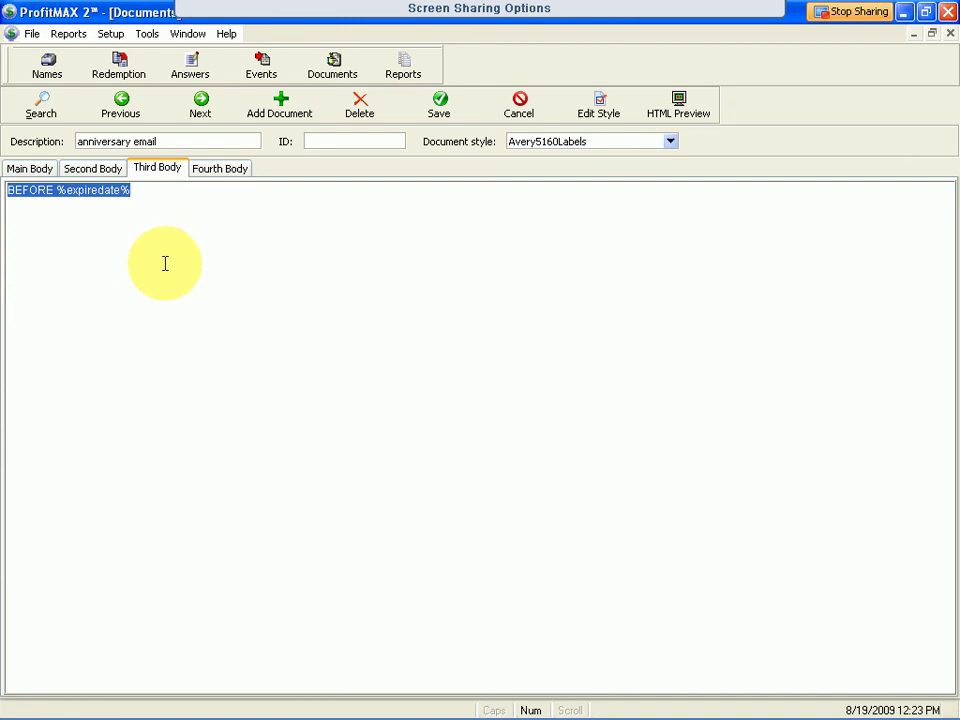
left_click(219, 169)
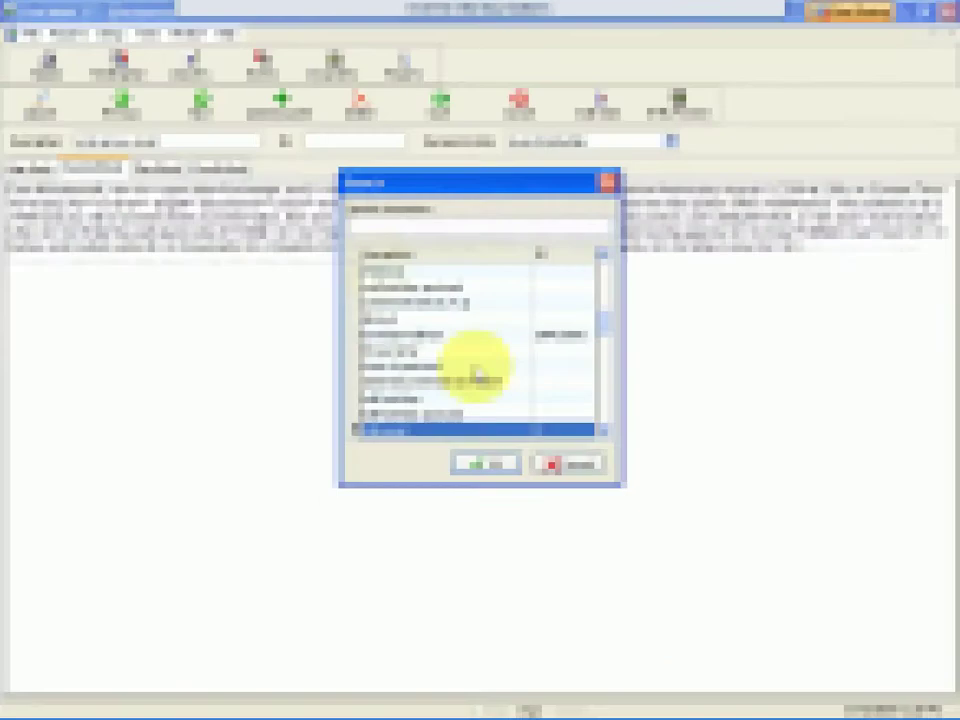
right_click(236, 303)
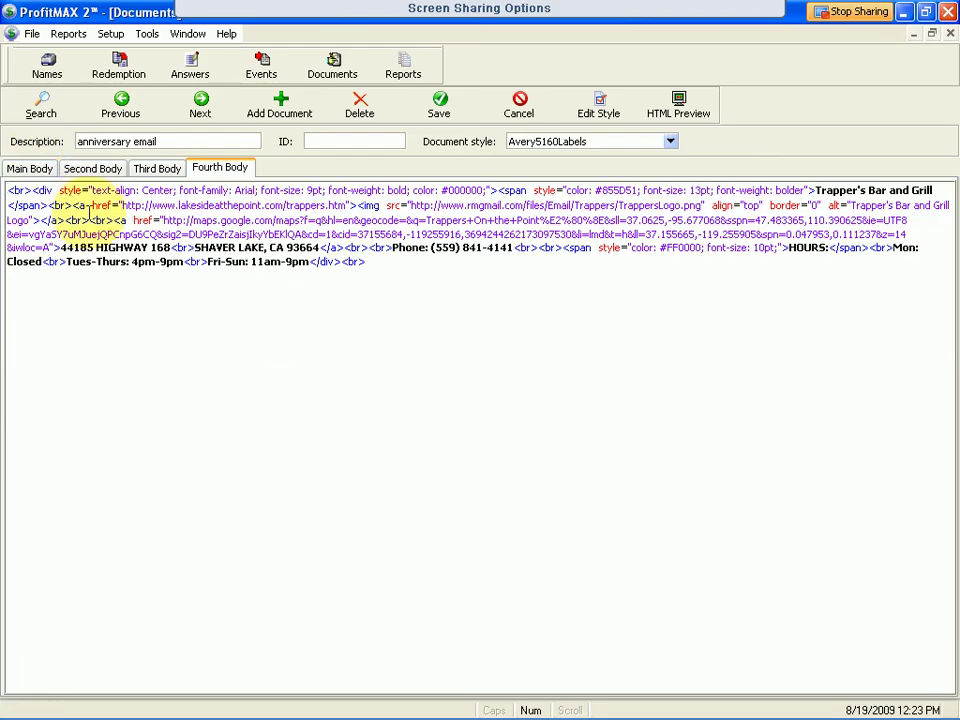
Preview the anniversary email as HTML from its main body, check where each body's content lands, and close the preview
left_click(24, 170)
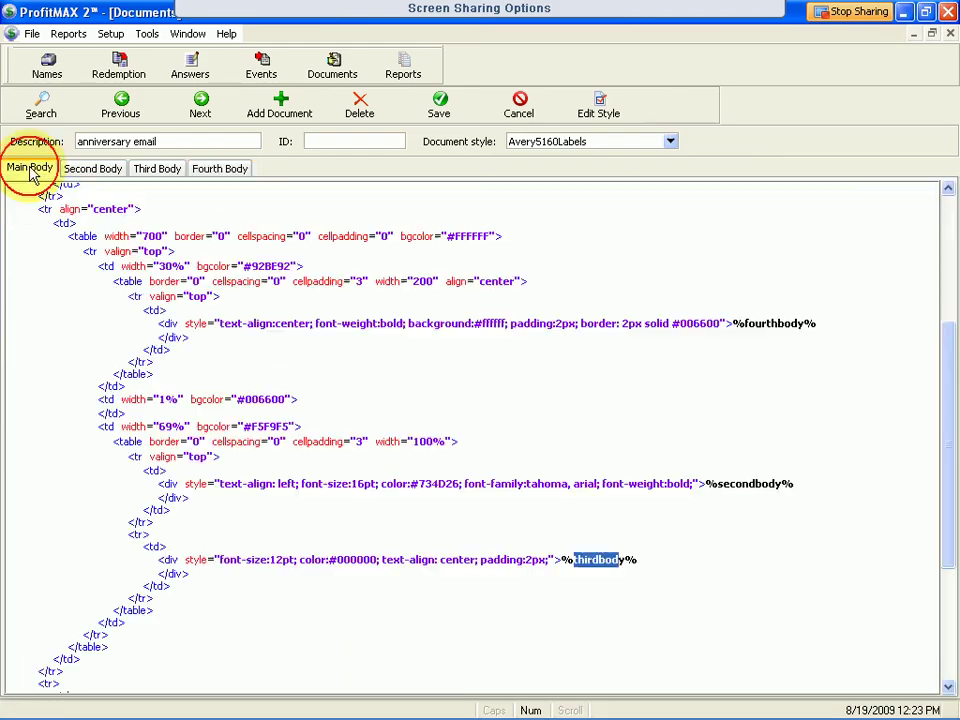
left_click(680, 103)
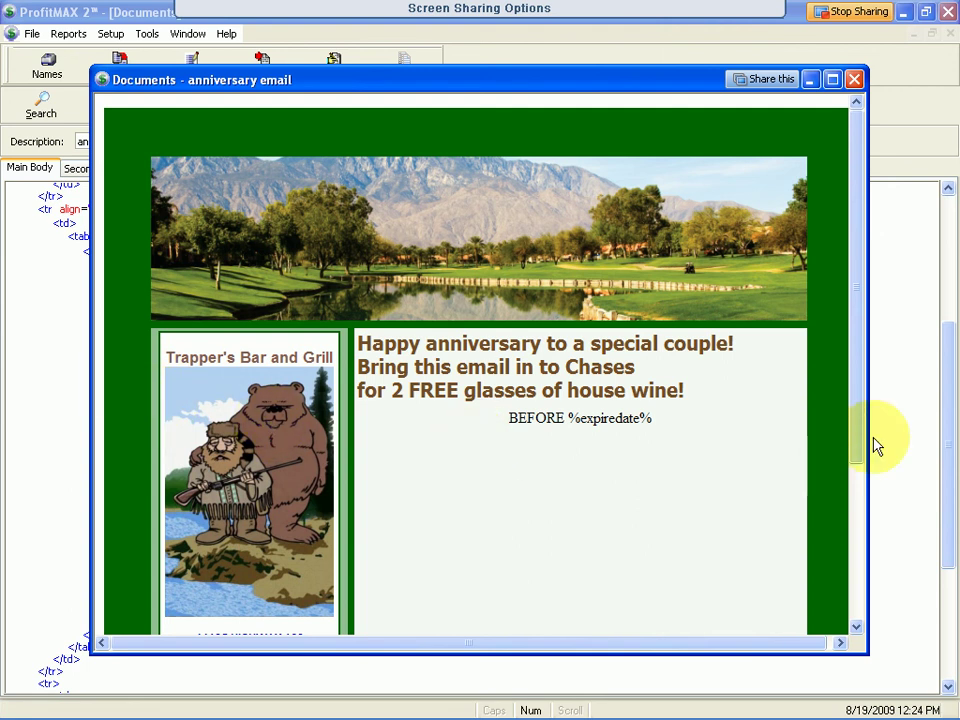
left_click_drag(862, 445, 861, 578)
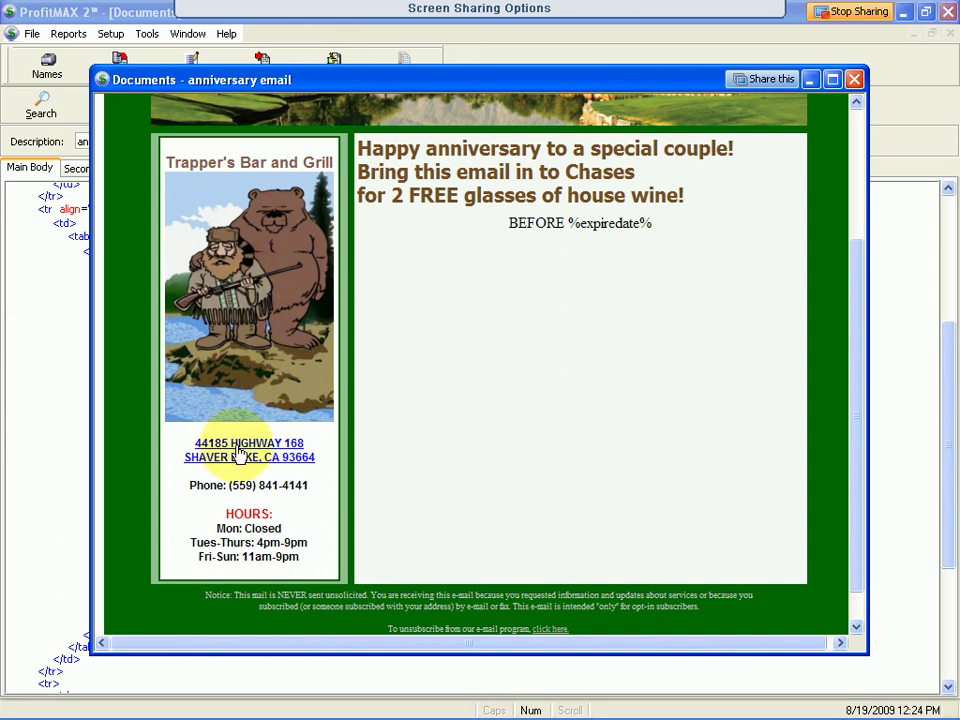
left_click_drag(358, 148, 697, 206)
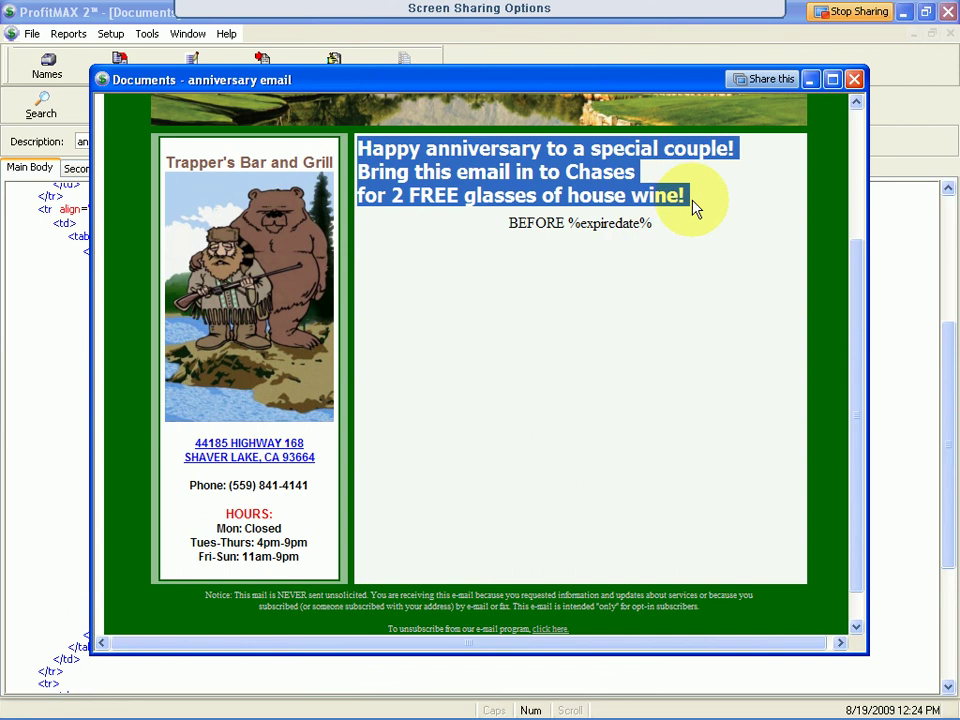
left_click(854, 79)
Return to the anniversary email's second body and examine its greeting text
left_click(93, 170)
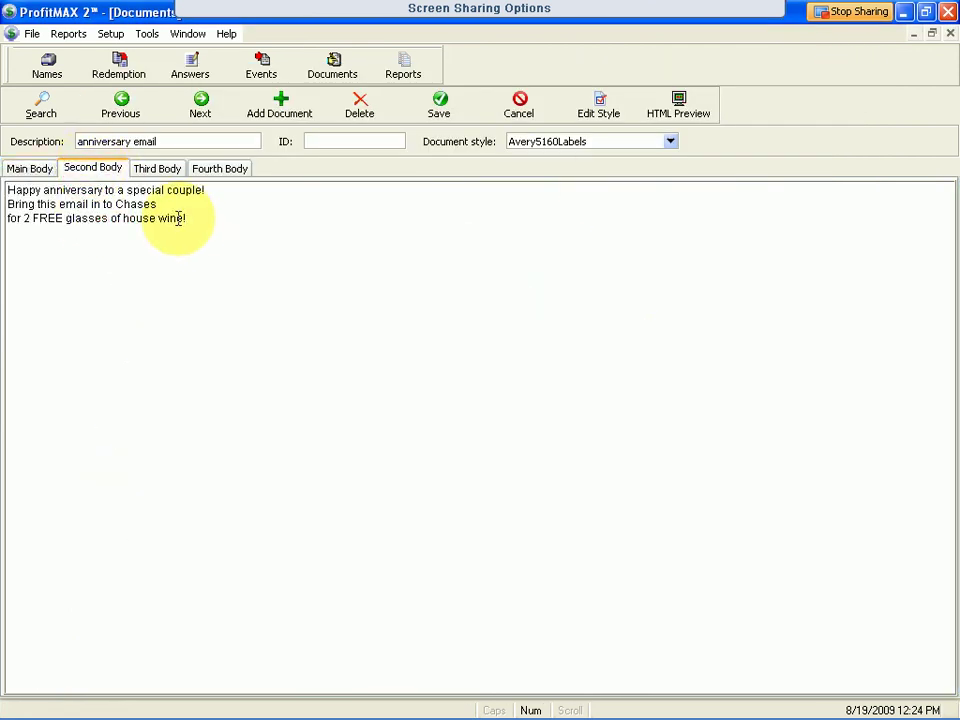
left_click_drag(186, 220, 5, 172)
left_click(13, 246)
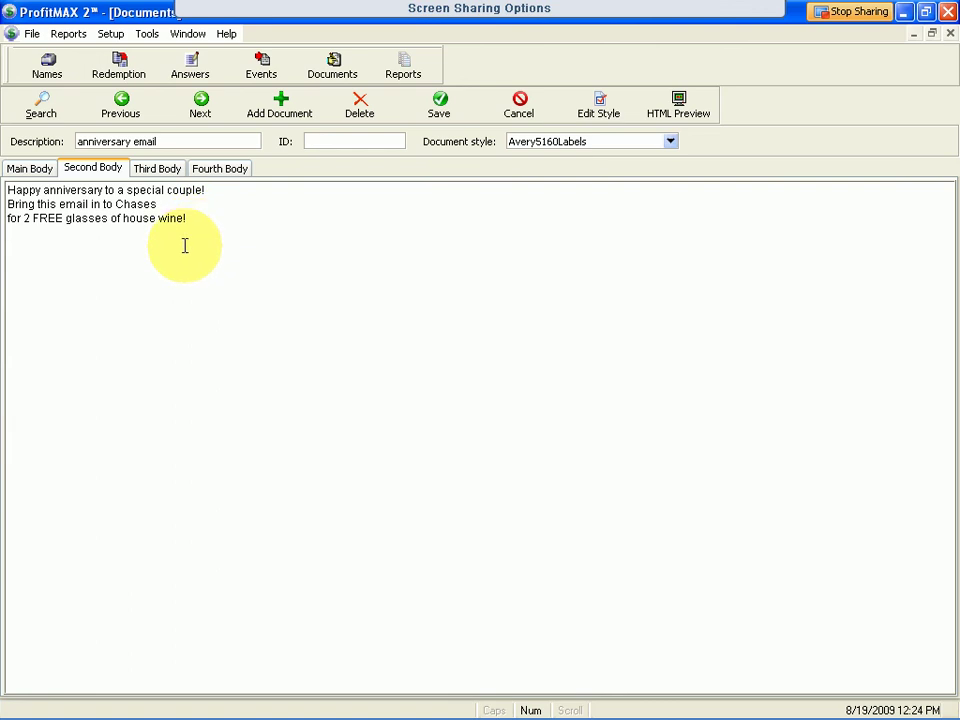
Switch to the RMG Mail site in Firefox and open the Email Manager's HtmlPad section
mouse_move(392, 688)
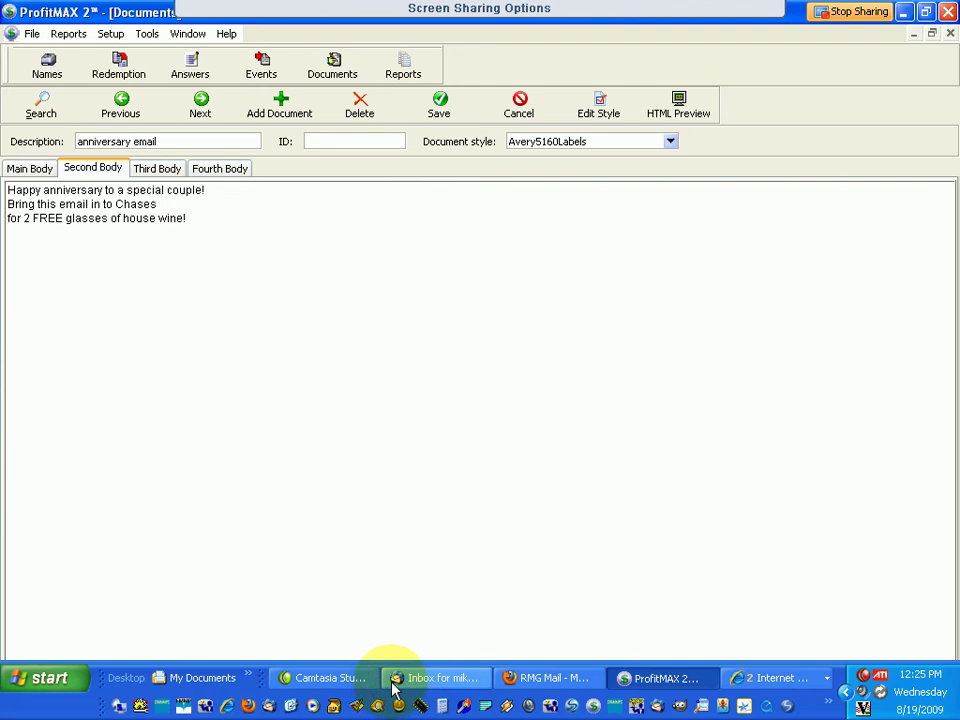
left_click(557, 683)
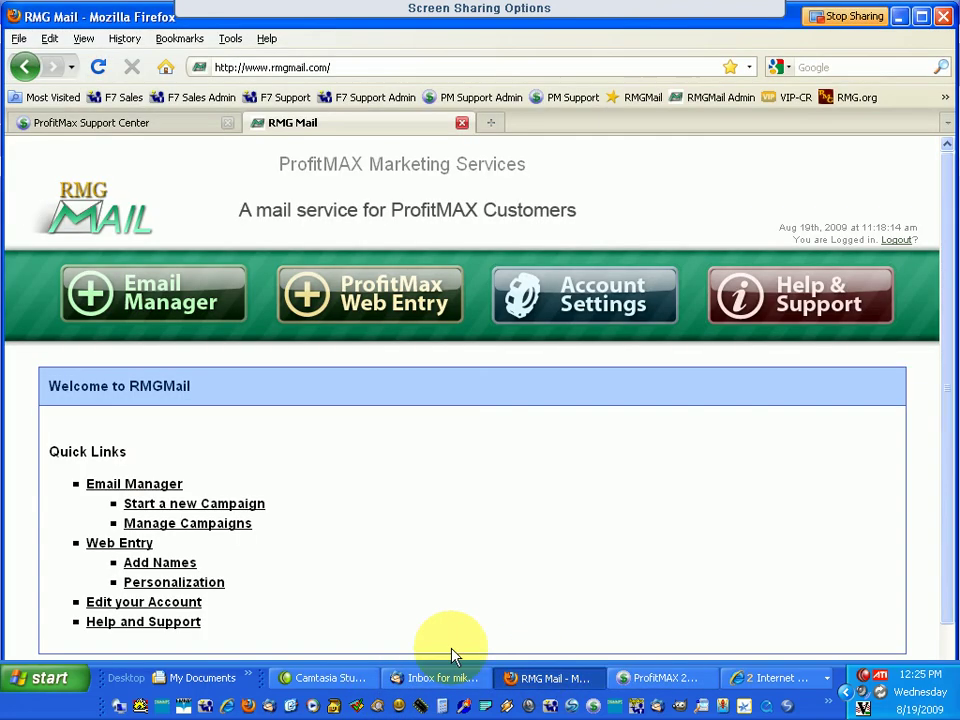
left_click(150, 303)
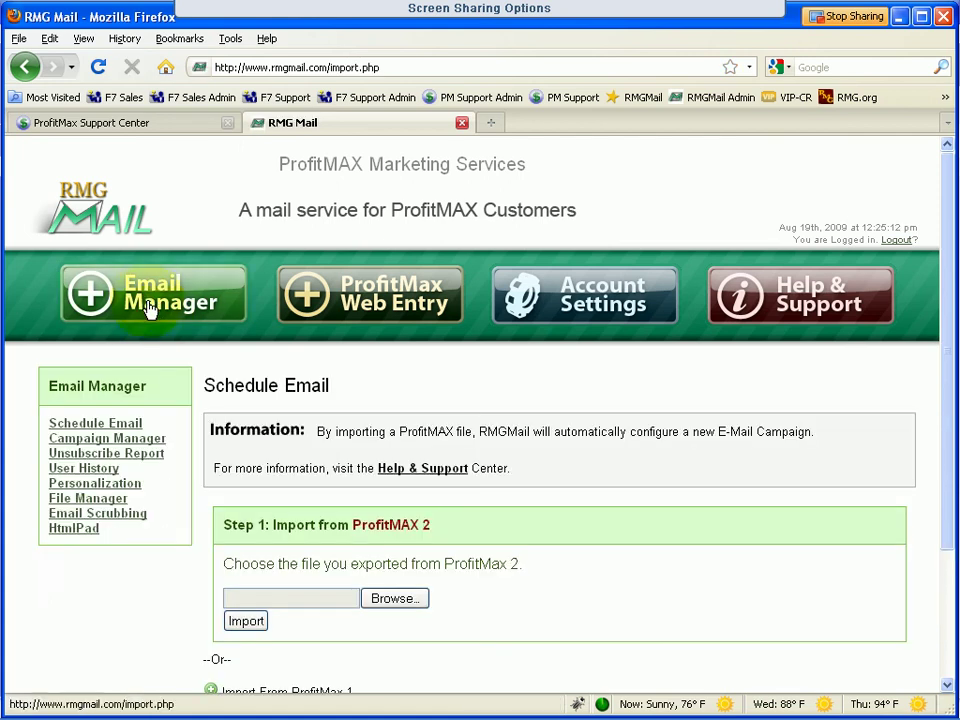
left_click(74, 530)
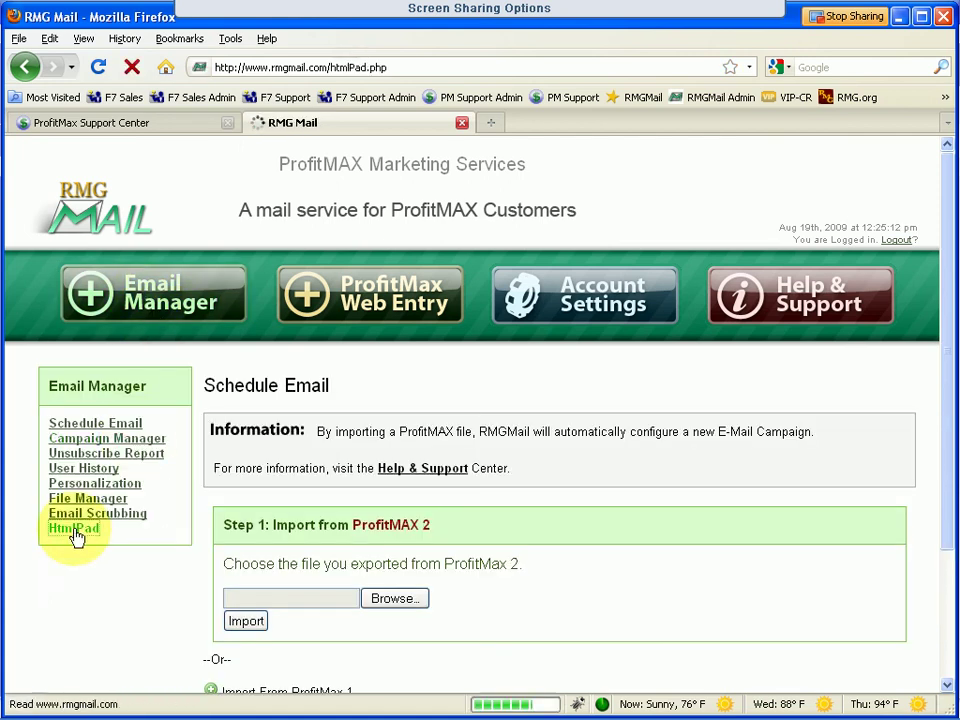
scroll(184, 611, "down", 1)
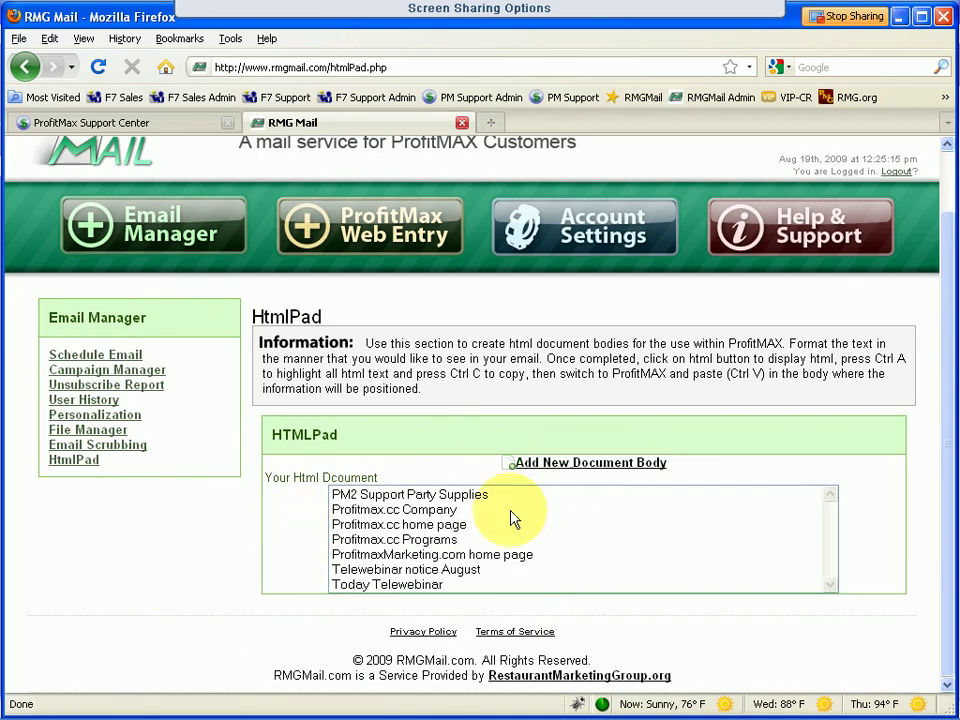
Open the Today Telewebinar document body in HtmlPad, show its HTML source and select all the code for copying
left_click(385, 584)
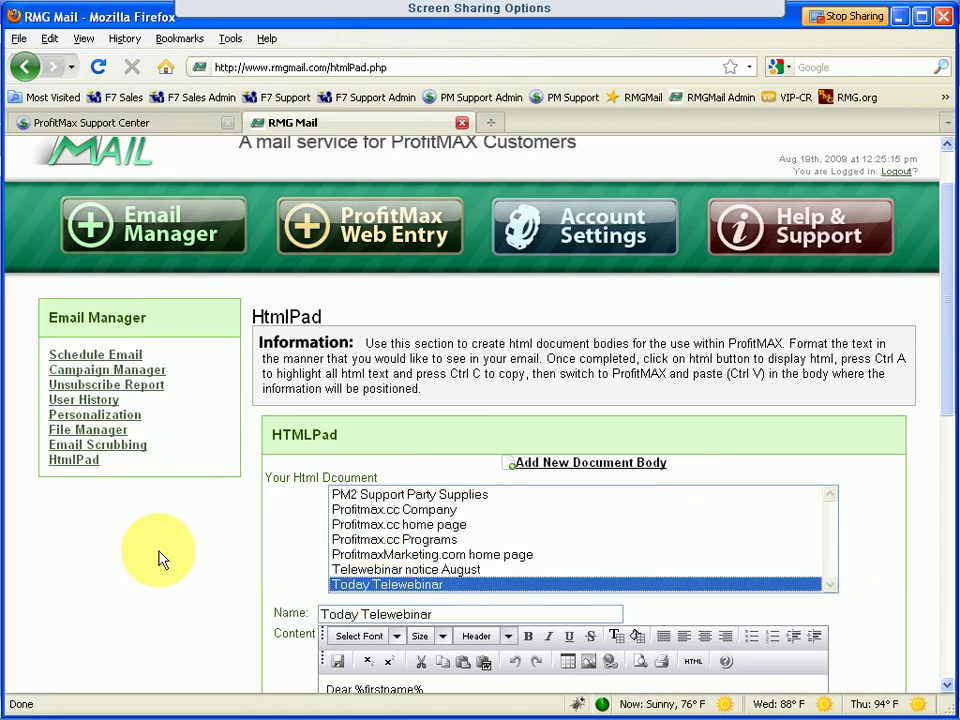
scroll(158, 560, "down", 8)
scroll(155, 552, "up", 2)
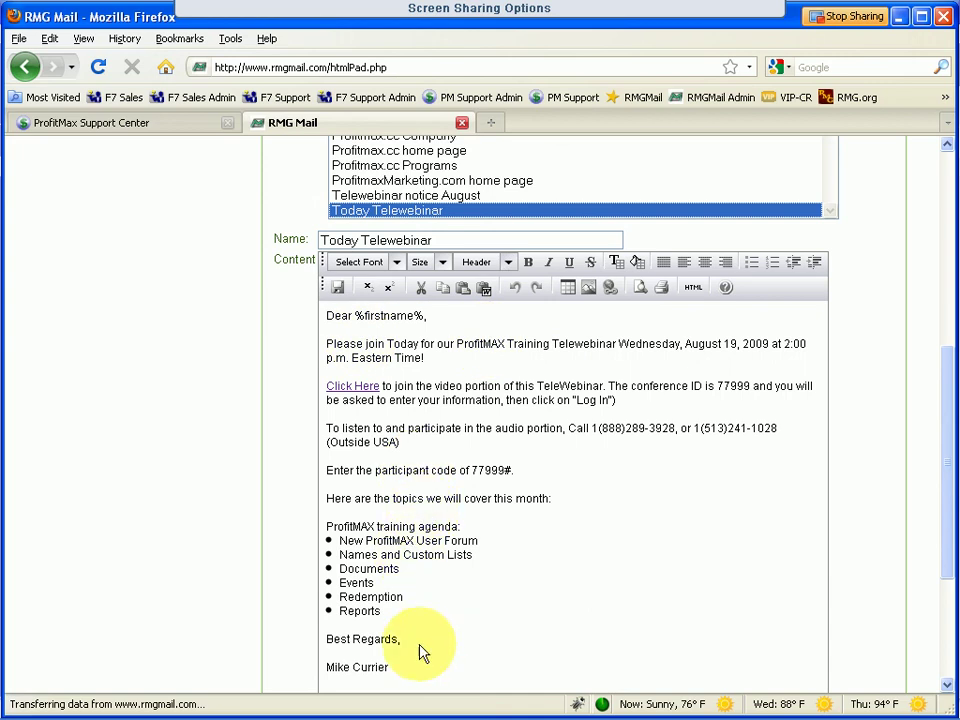
left_click(693, 288)
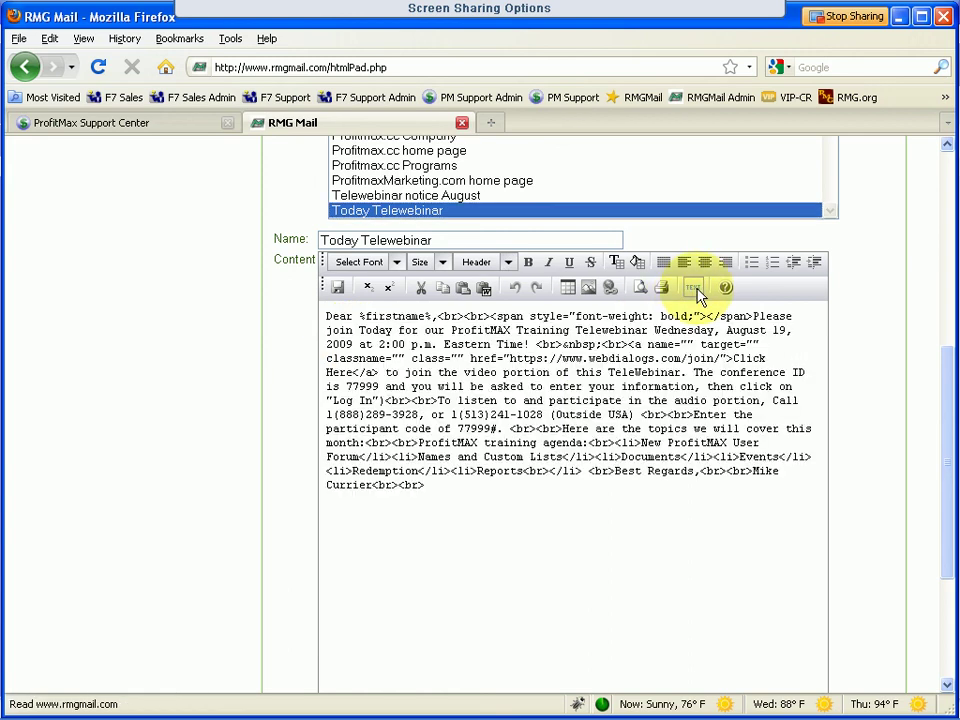
left_click_drag(429, 484, 337, 311)
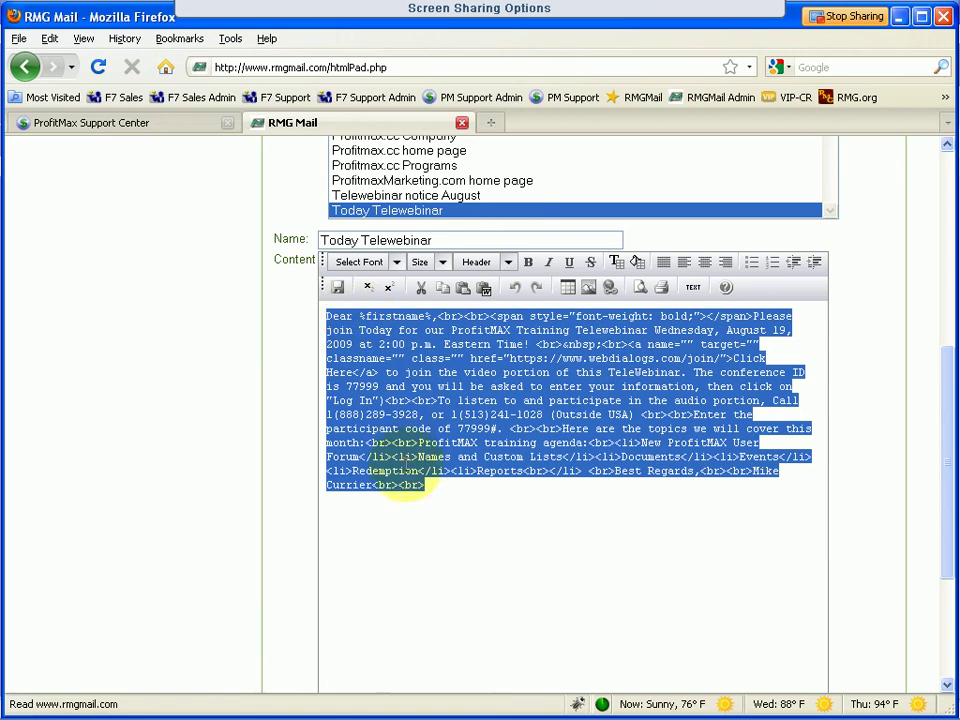
Switch to ProfitMAX 2 and replace the second body's anniversary text with the copied Today Telewebinar HTML code
mouse_move(507, 700)
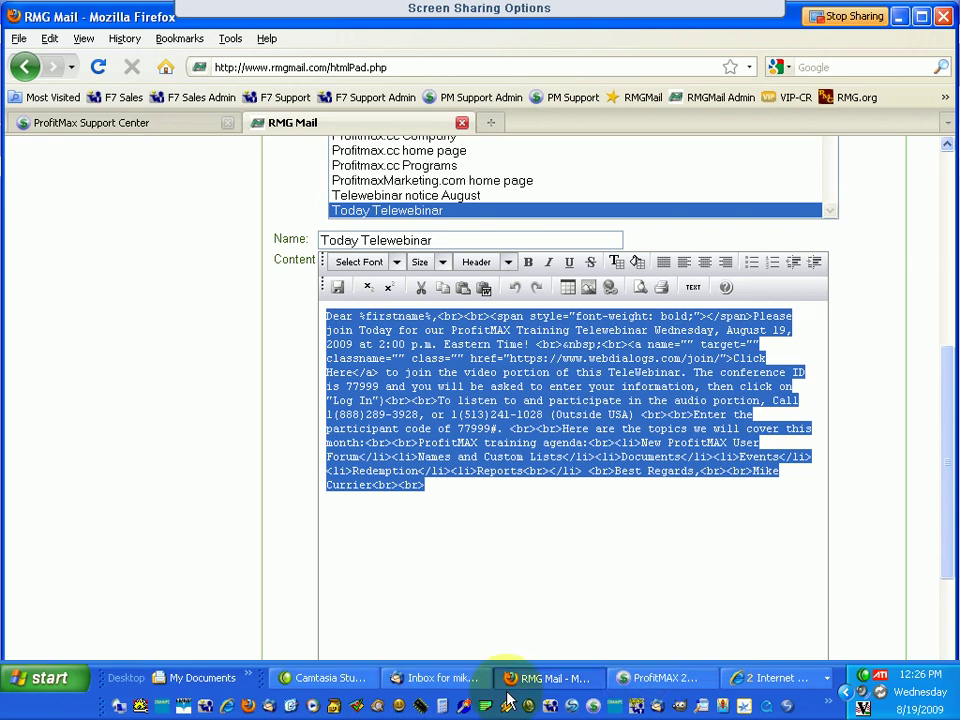
left_click(623, 677)
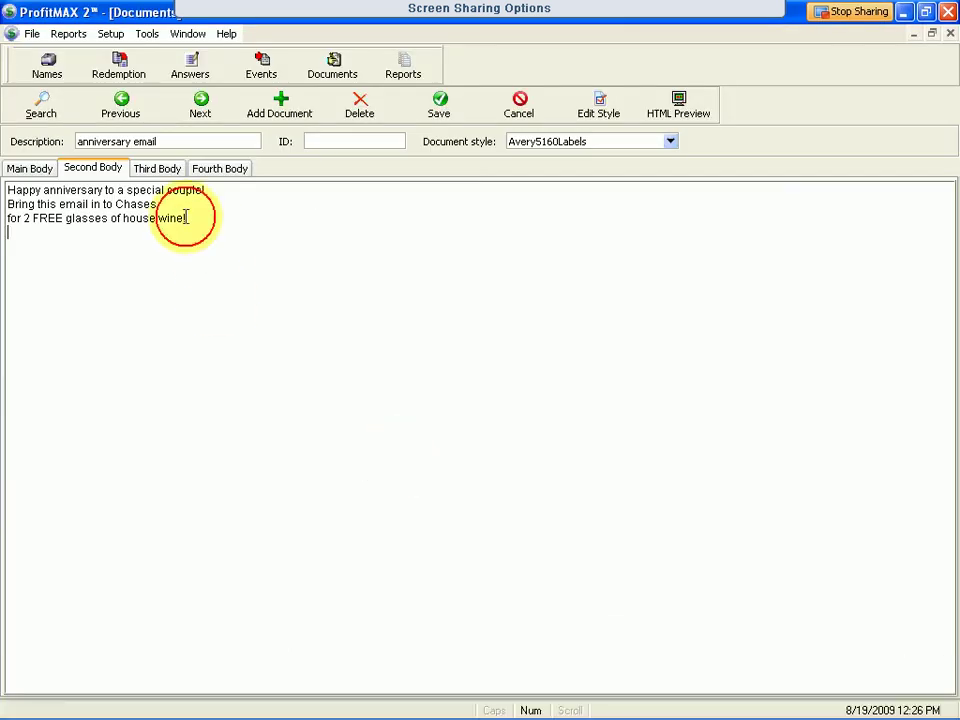
left_click_drag(186, 217, 11, 171)
right_click(55, 270)
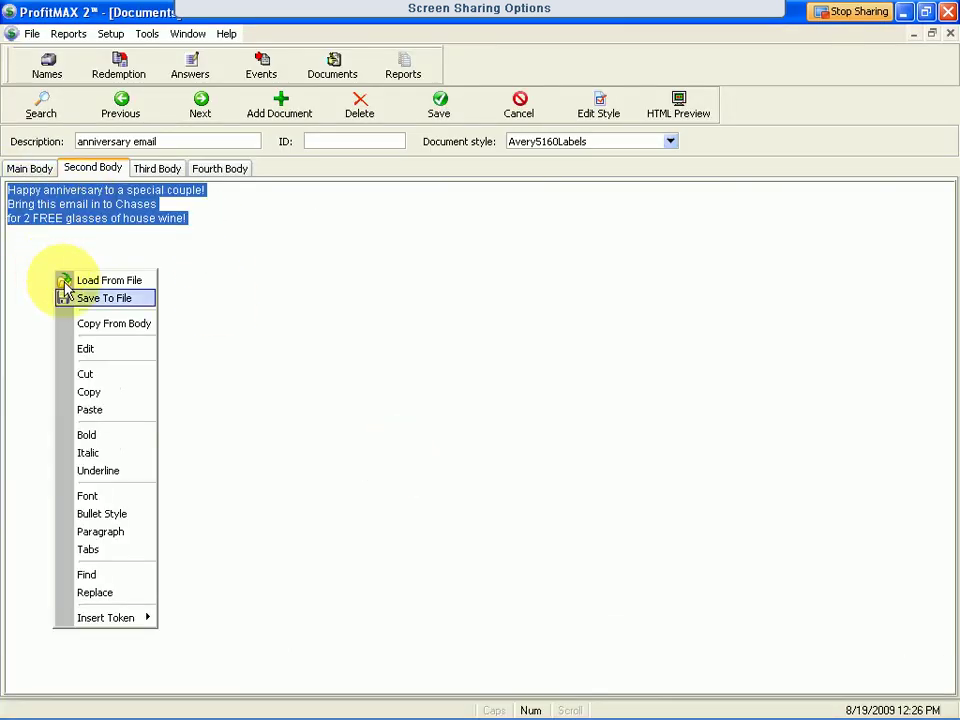
left_click(92, 410)
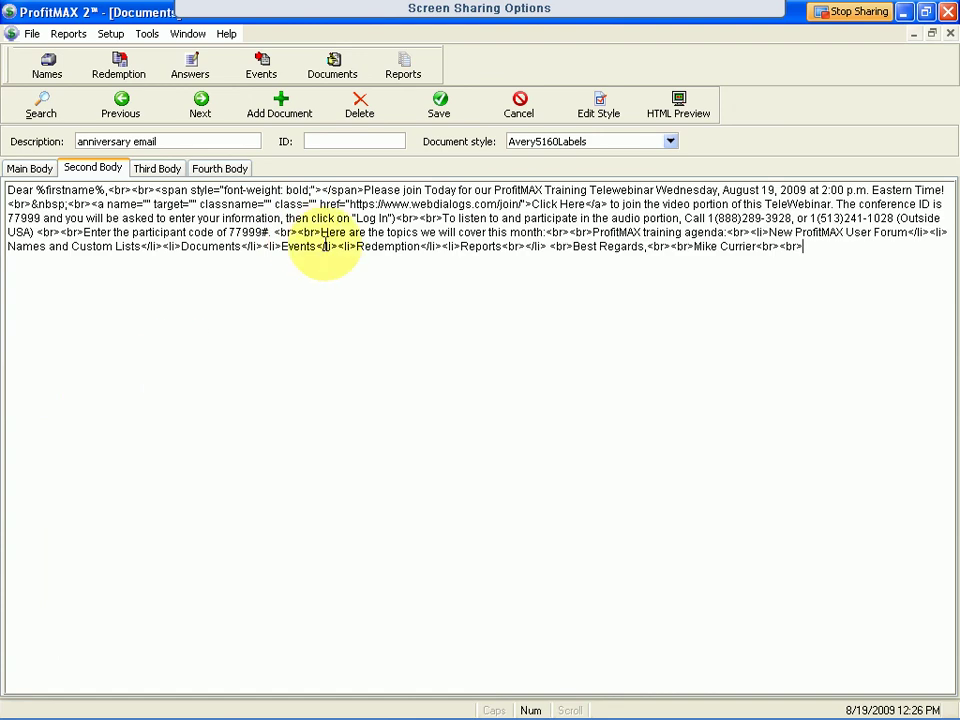
Preview the anniversary email as HTML and read through the pasted telewebinar content
left_click(678, 104)
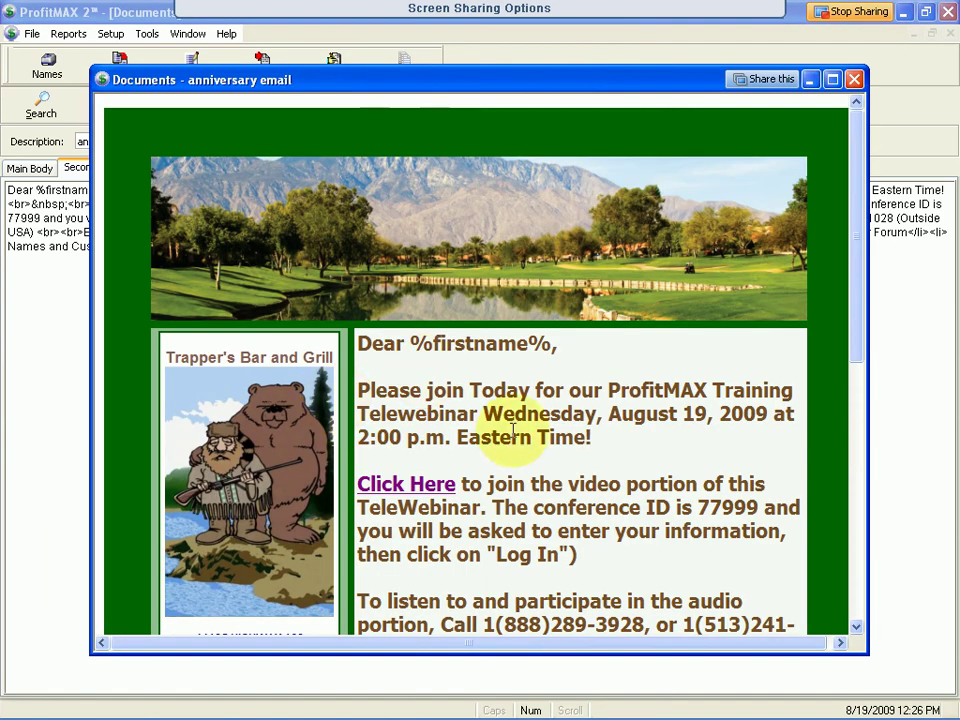
scroll(513, 430, "down", 10)
scroll(550, 420, "up", 10)
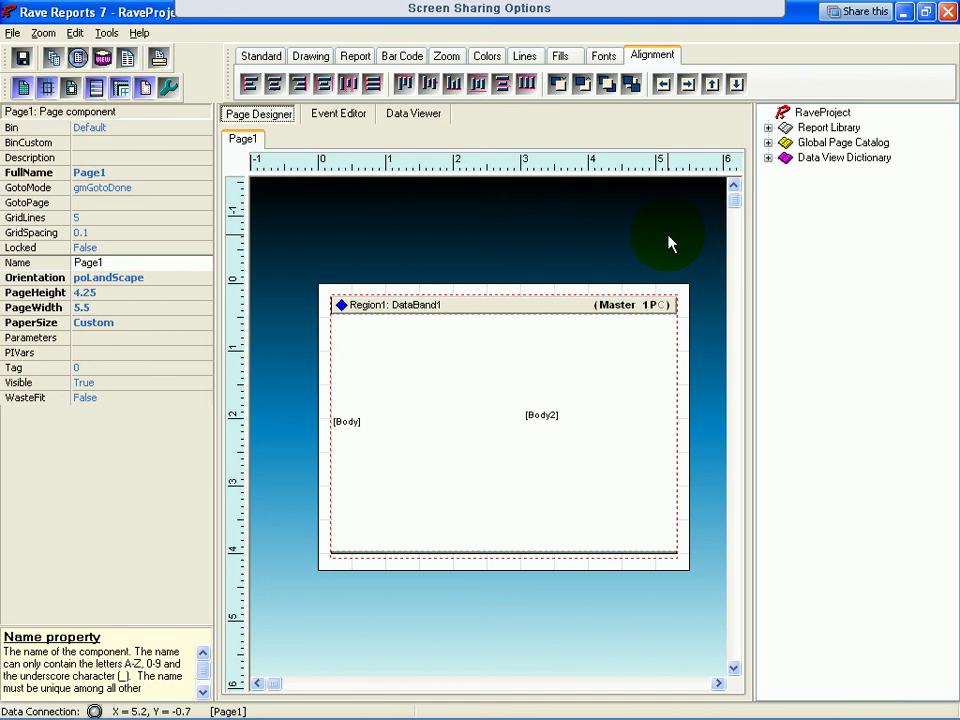
Move the Body2 memo on the postcard page to about 2.475 left, 1.511 top and resize it to about 2.483 by 1.8
left_click(358, 458)
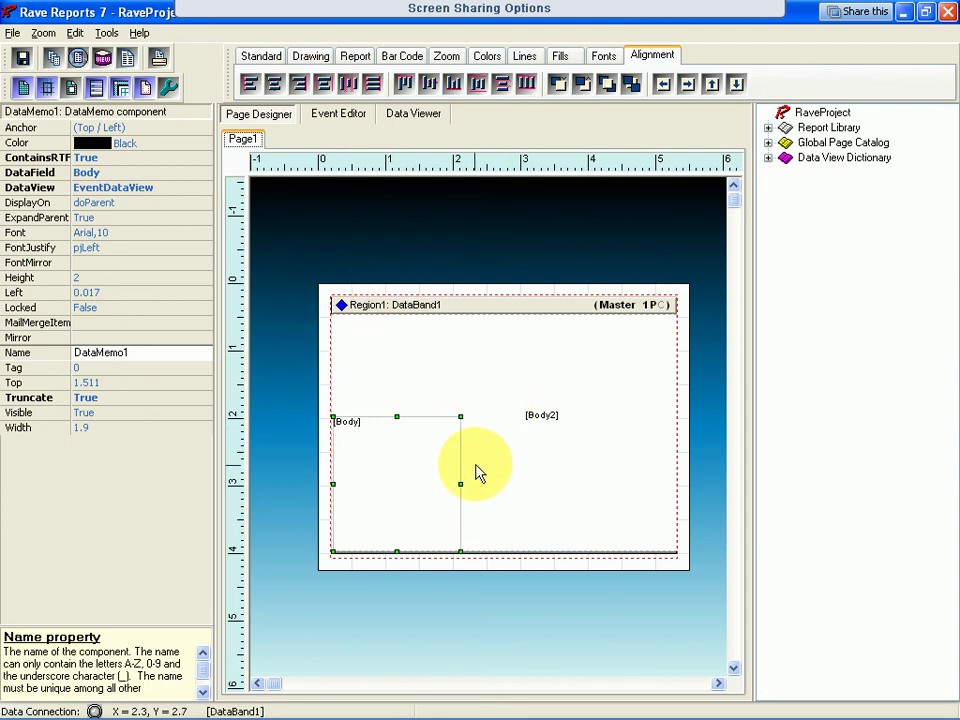
left_click(546, 420)
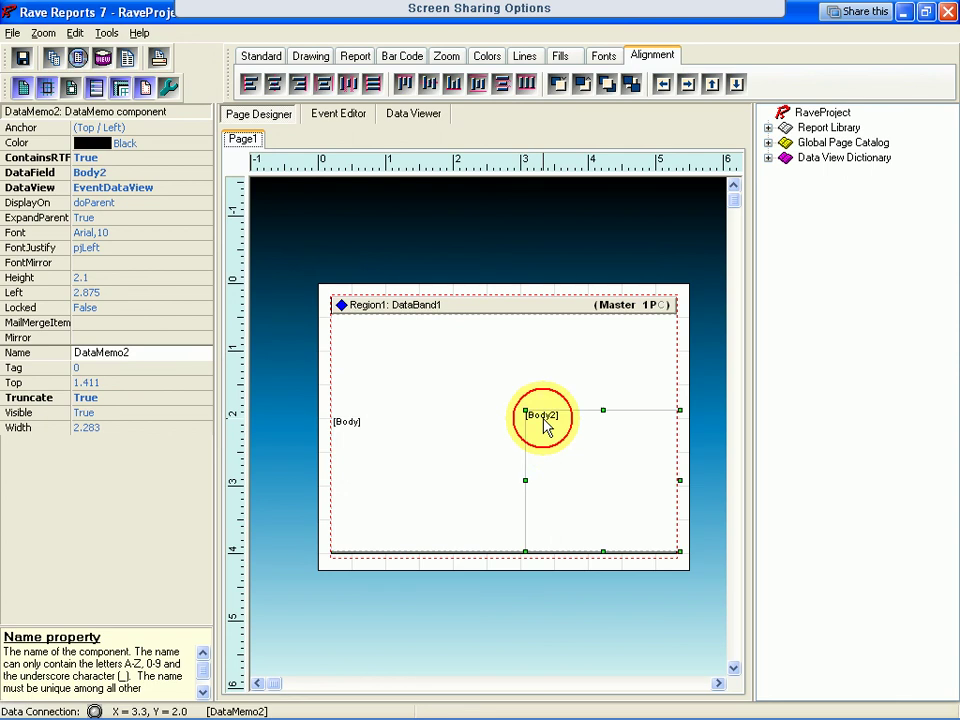
left_click_drag(561, 446, 533, 456)
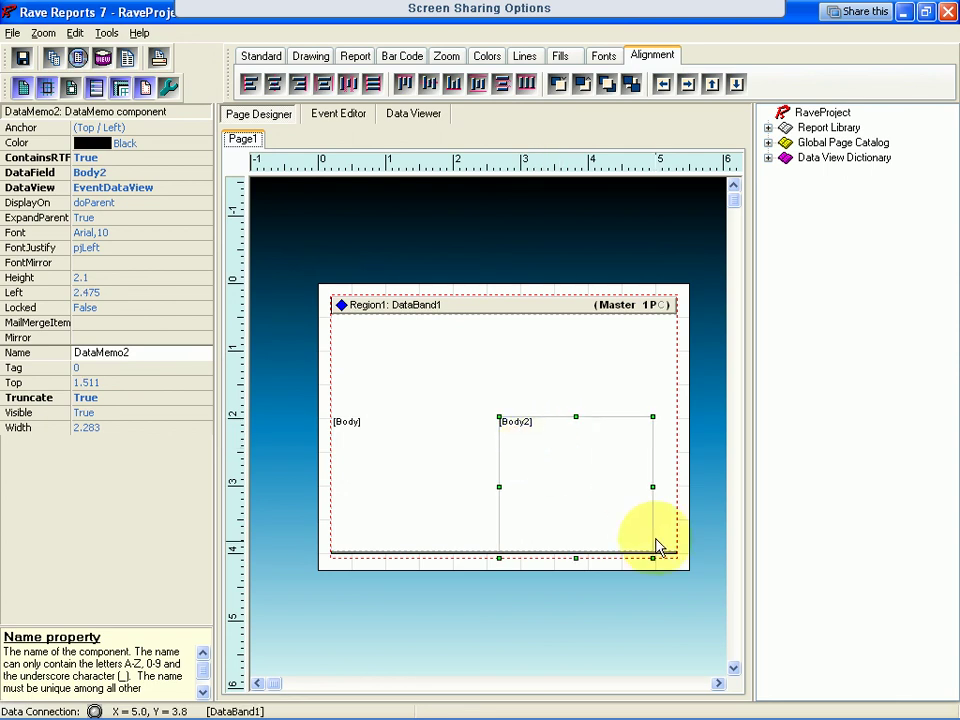
mouse_move(652, 557)
left_mouse_down()
mouse_move(632, 535)
mouse_move(660, 537)
left_mouse_up()
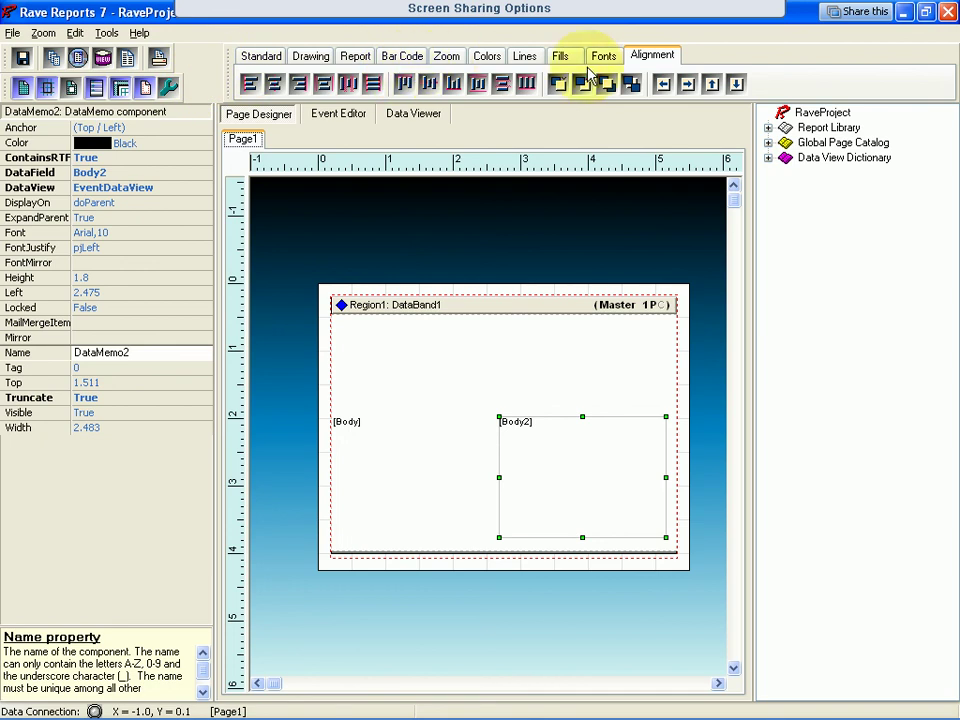
Add a PostNet bar code near the postcard's lower edge and position it at about 1.7 left, 3.3 top
left_click(397, 59)
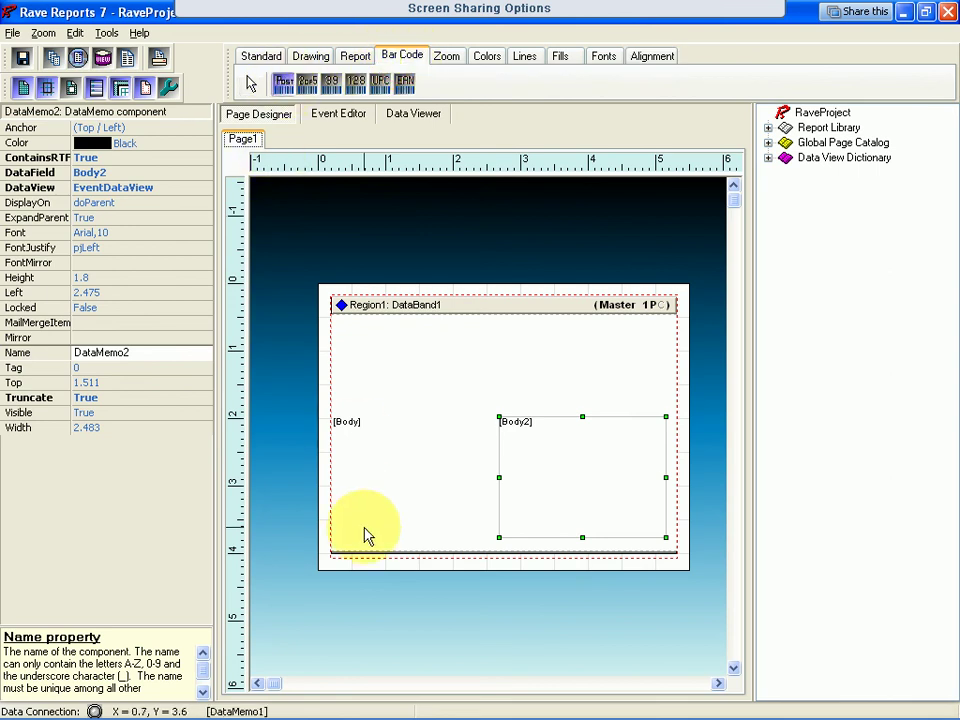
left_click(412, 546)
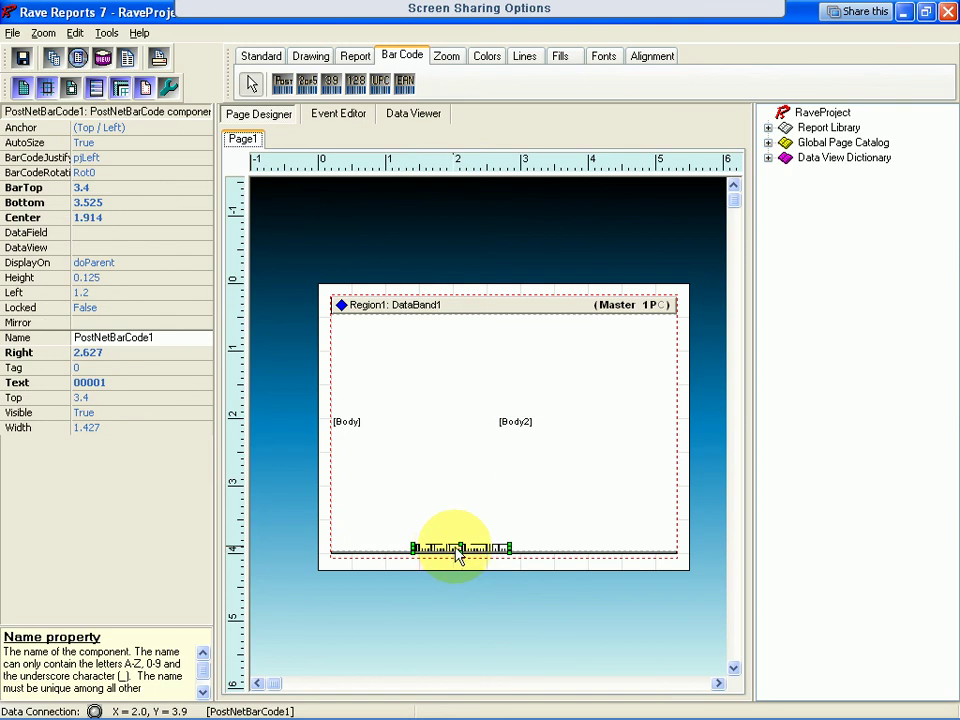
left_click_drag(455, 553, 488, 546)
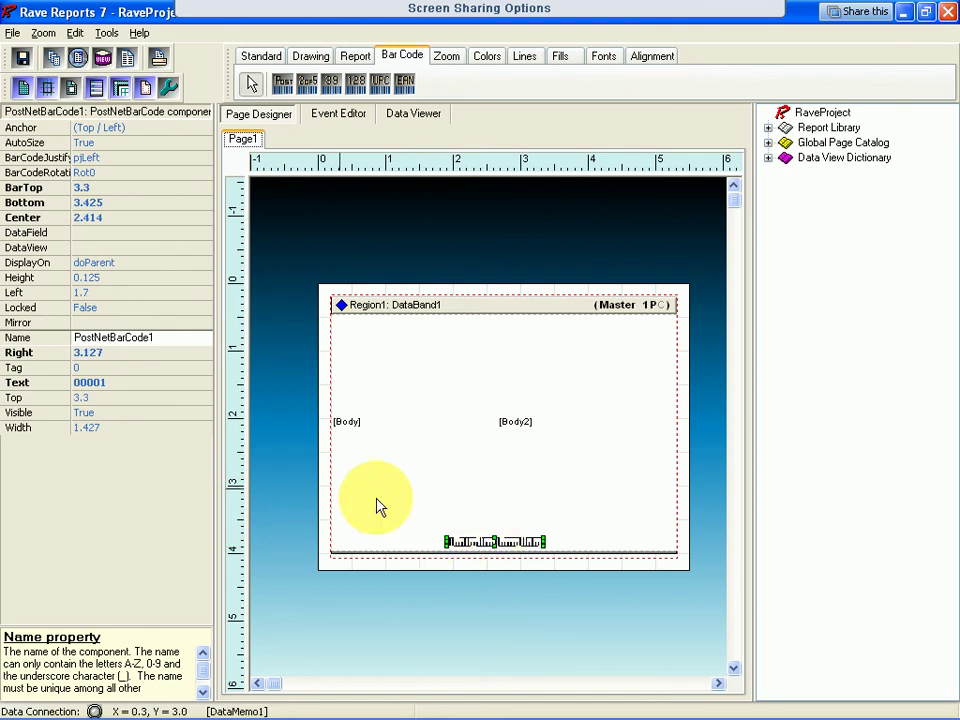
Set the PostNet bar code's DataView to EventDataView
left_click(90, 248)
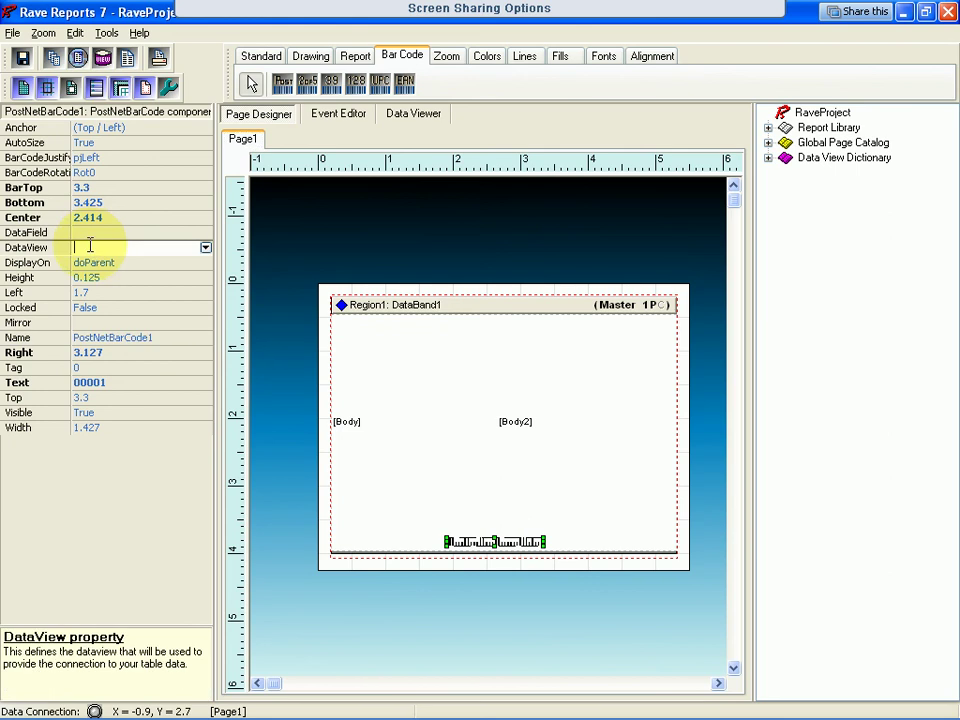
left_click(205, 247)
left_click(112, 261)
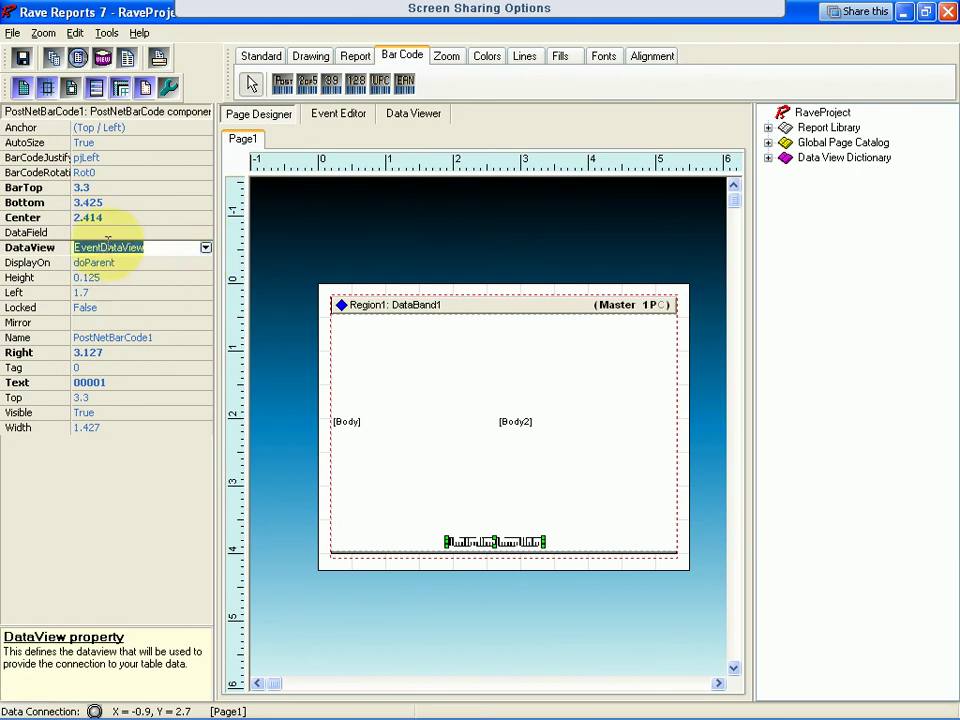
Set the PostNet bar code's DataField to Zip
left_click(110, 233)
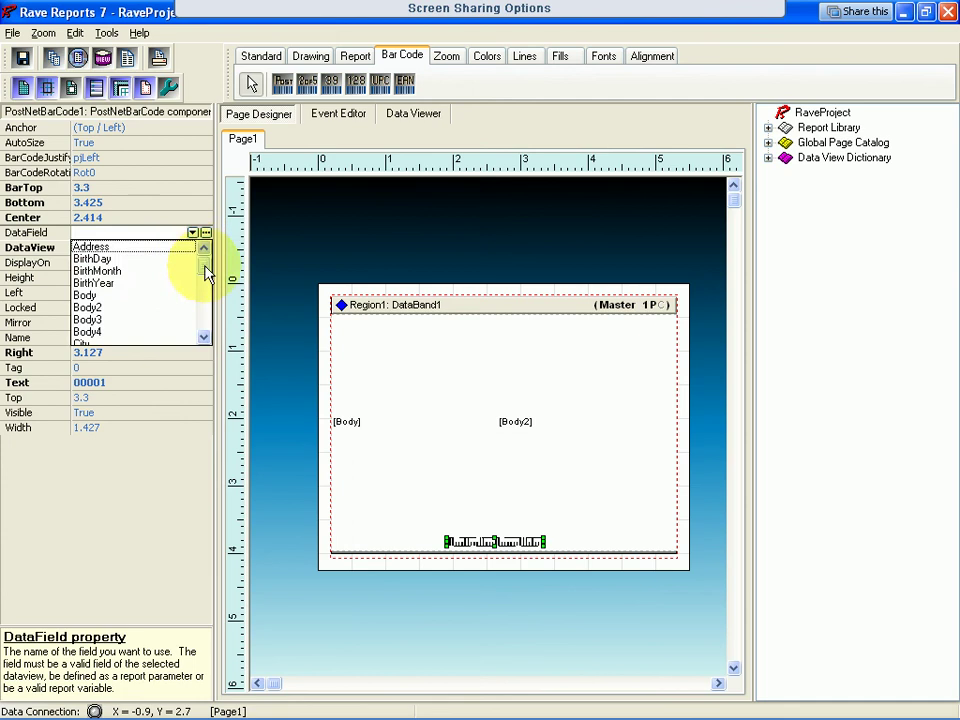
left_click_drag(208, 262, 206, 334)
left_click(85, 338)
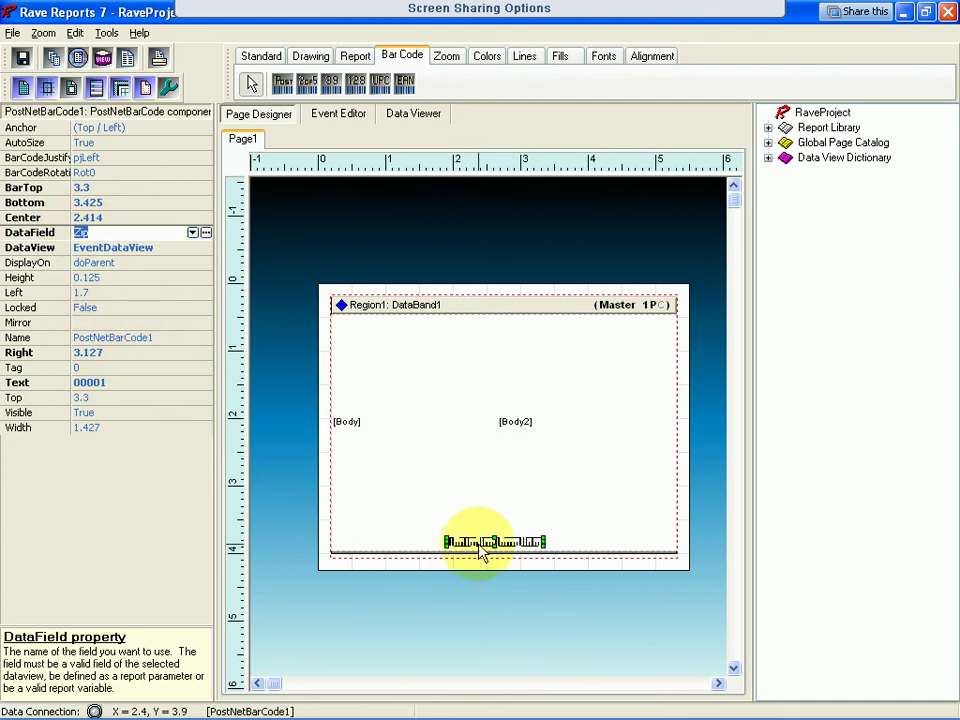
Review the properties of the postcard's data band and of the Body and Body2 memos
left_click(482, 486)
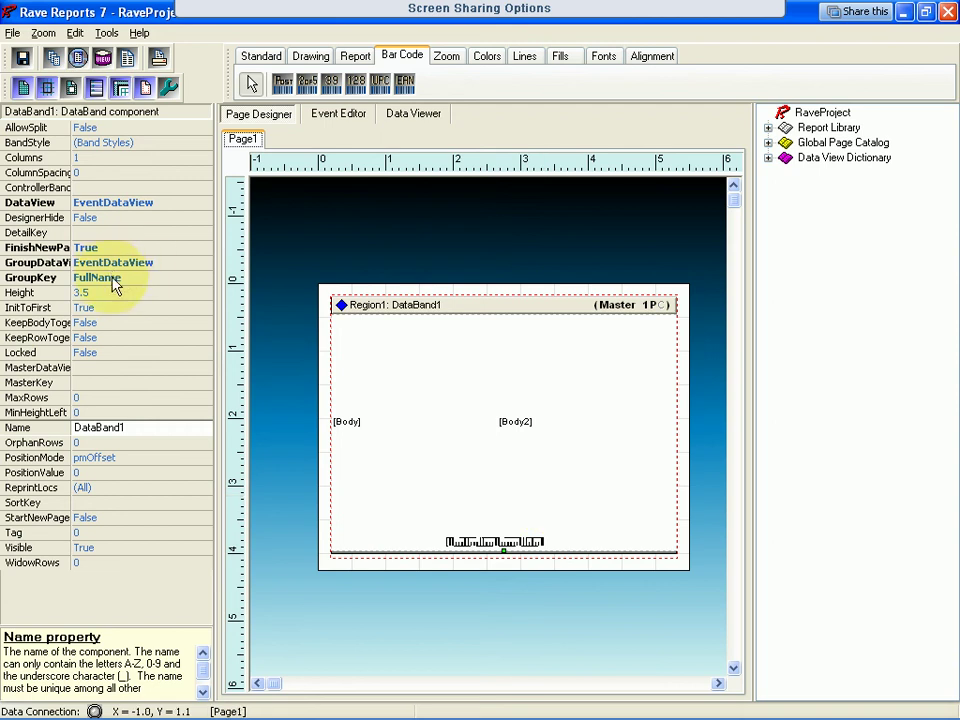
left_click(386, 440)
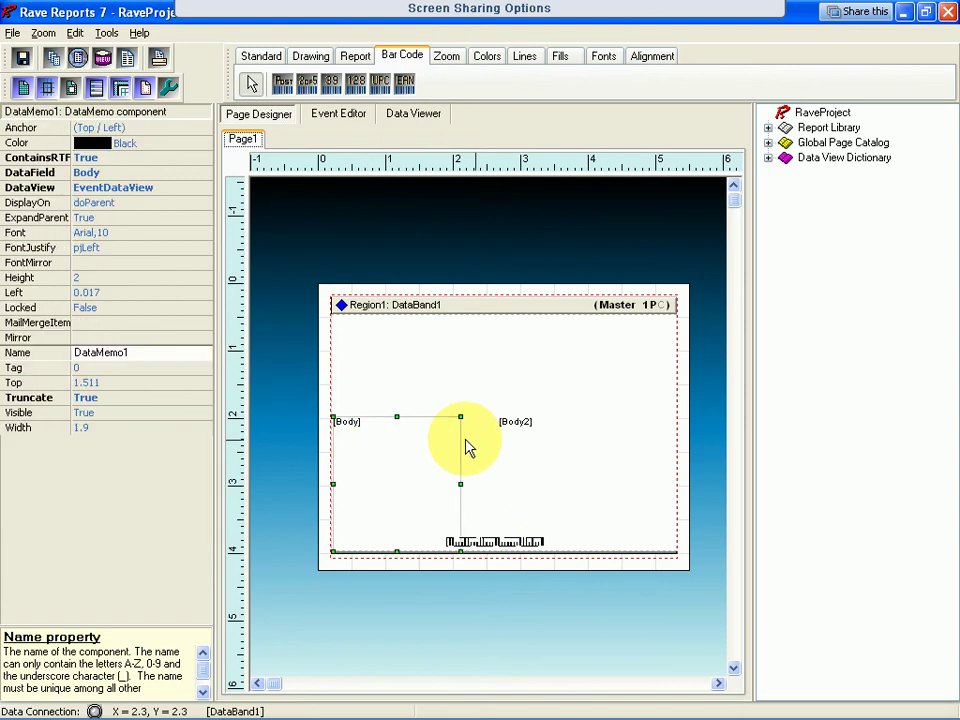
left_click(533, 452)
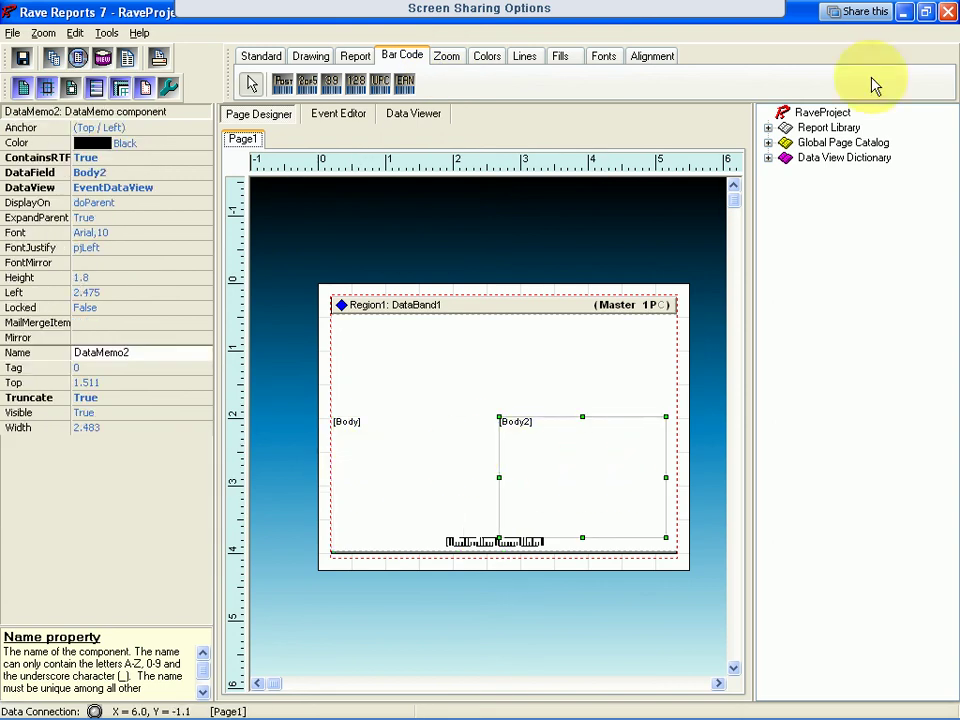
Close the Rave Reports layout without saving the project changes and select the anniversary postcard's description text in ProfitMAX
left_click(947, 11)
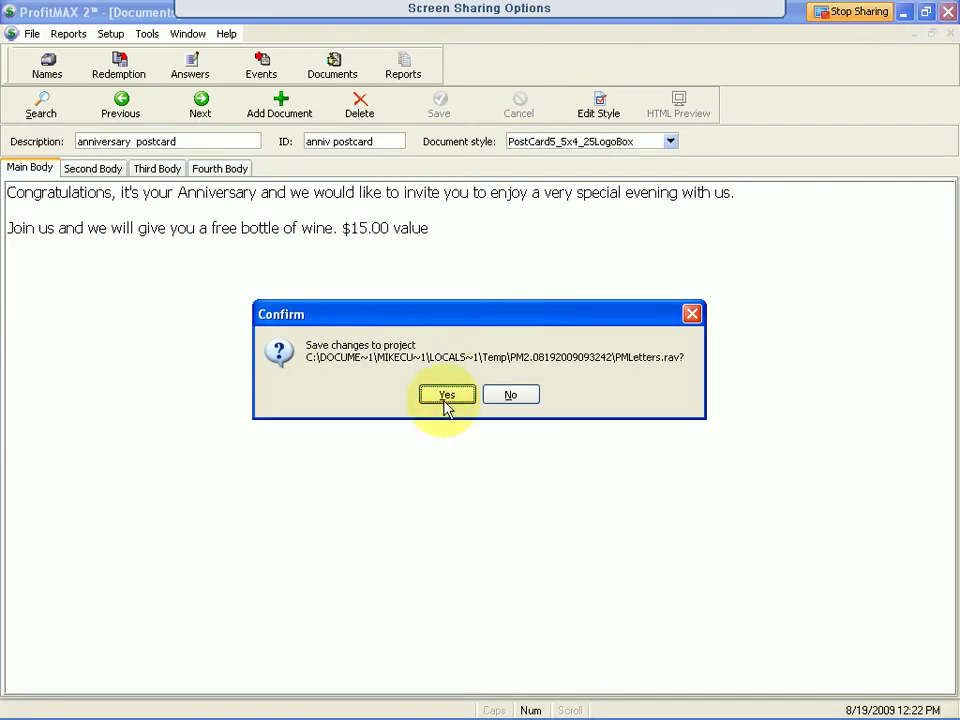
left_click(510, 396)
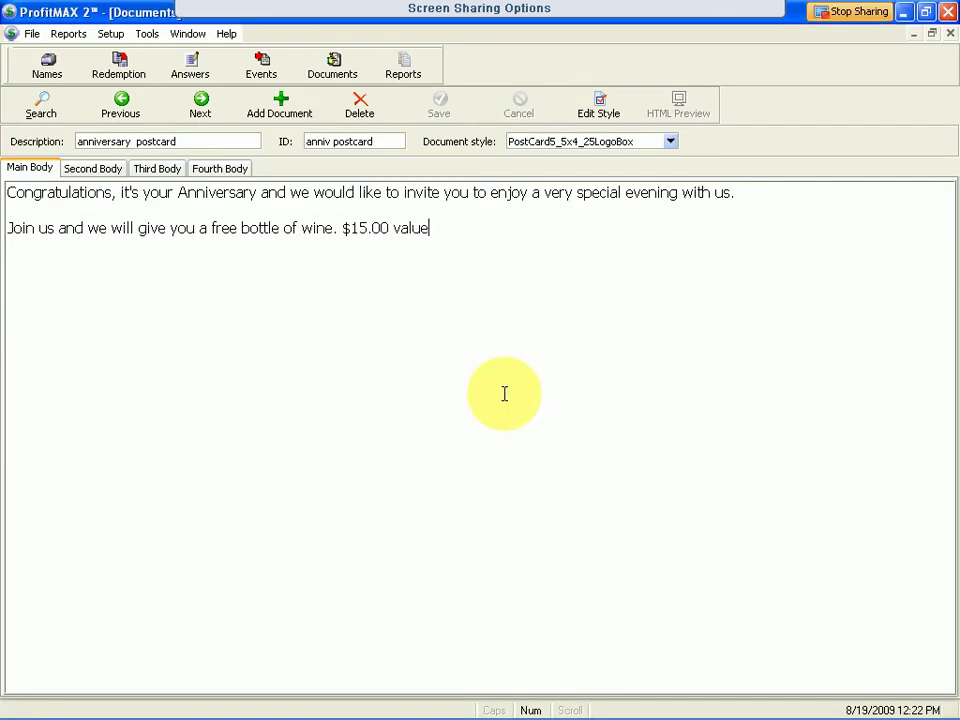
left_click(133, 311)
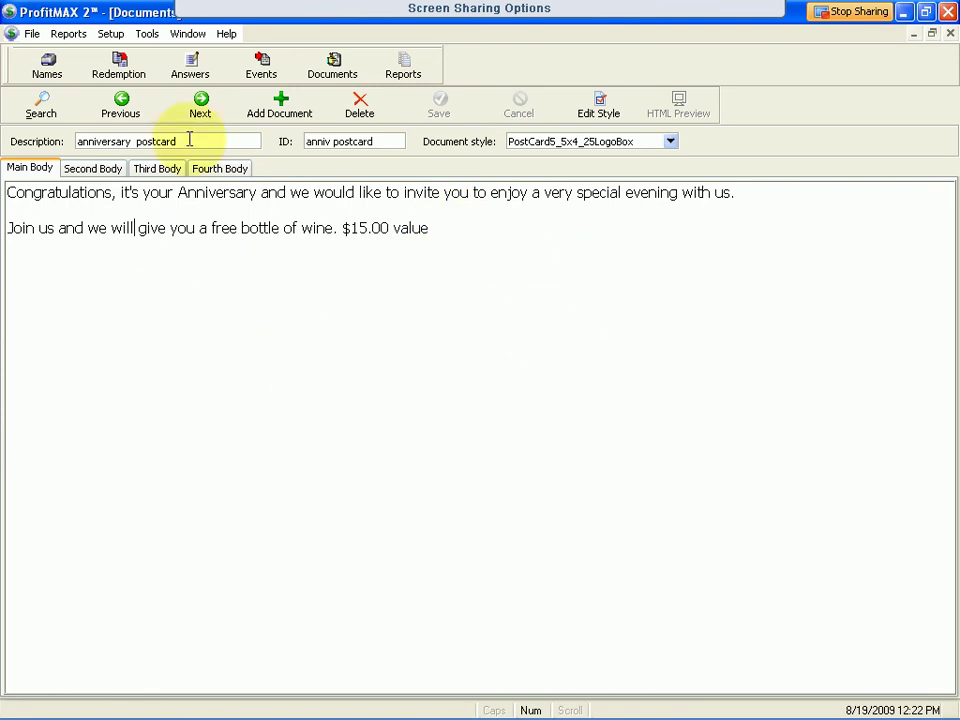
left_click_drag(189, 139, 70, 140)
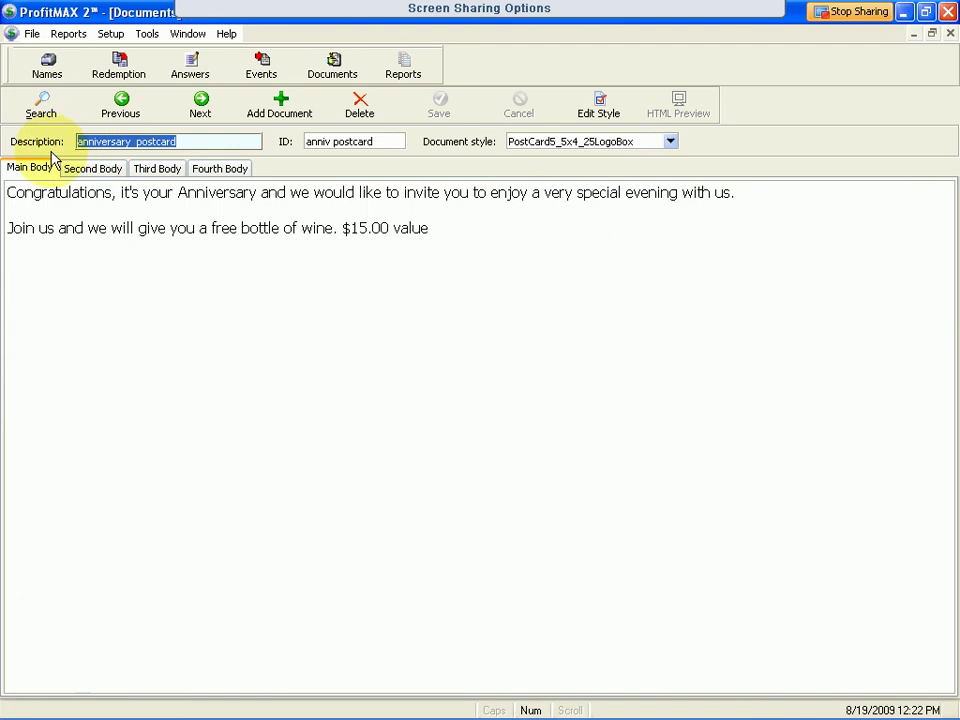